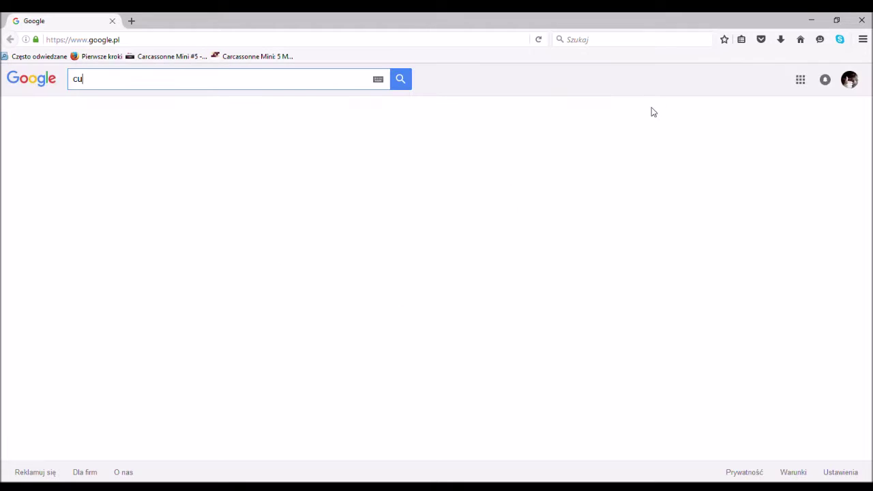
Search Google for "custom mob generator" and open the Mobs Generator page of Minecraft Tools
{"action": "type", "text": "om mob ge"}
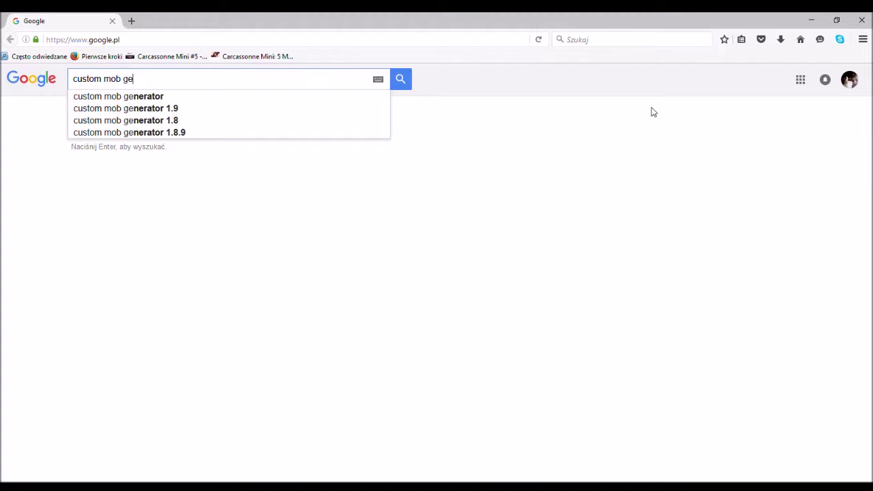
{"action": "type", "text": "nerator"}
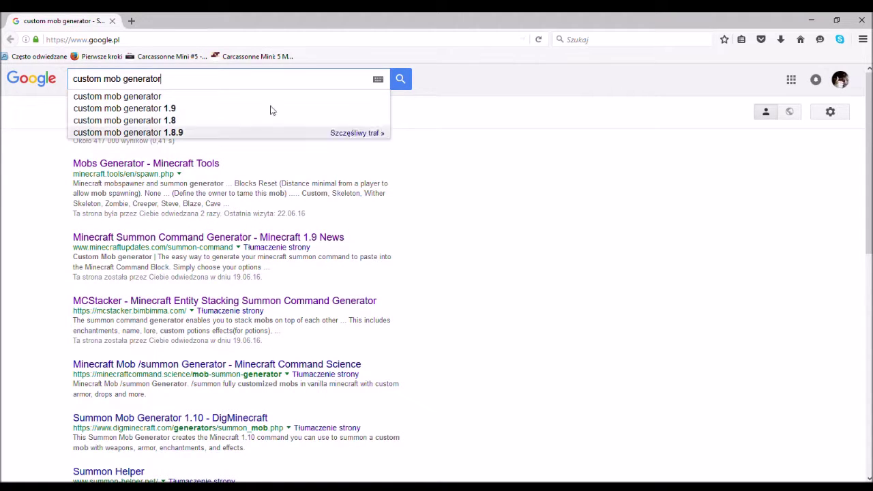
{"action": "left_click", "coordinate": [200, 104]}
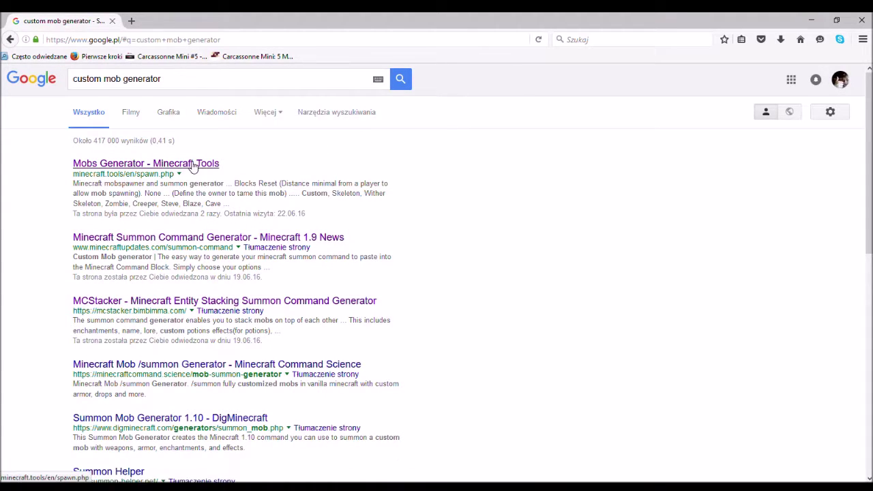
{"action": "triple_click", "coordinate": [124, 177]}
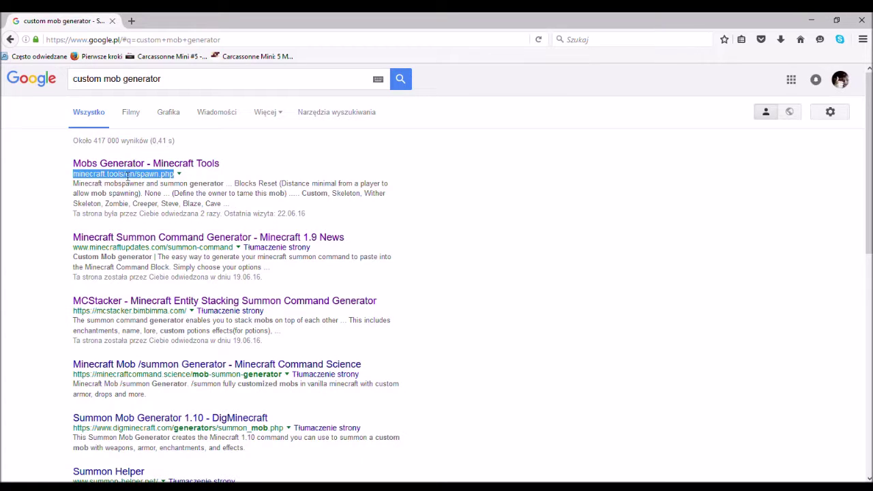
{"action": "left_click", "coordinate": [160, 165]}
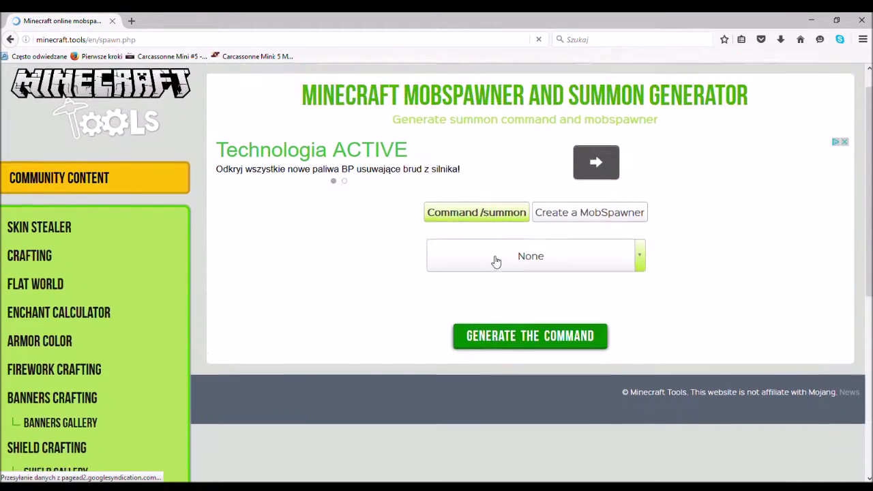
Choose Zombie as the mob for the summon command
{"action": "scroll", "coordinate": [427, 220], "scroll_direction": "down", "scroll_amount": 4}
{"action": "scroll", "coordinate": [558, 239], "scroll_direction": "up", "scroll_amount": 5}
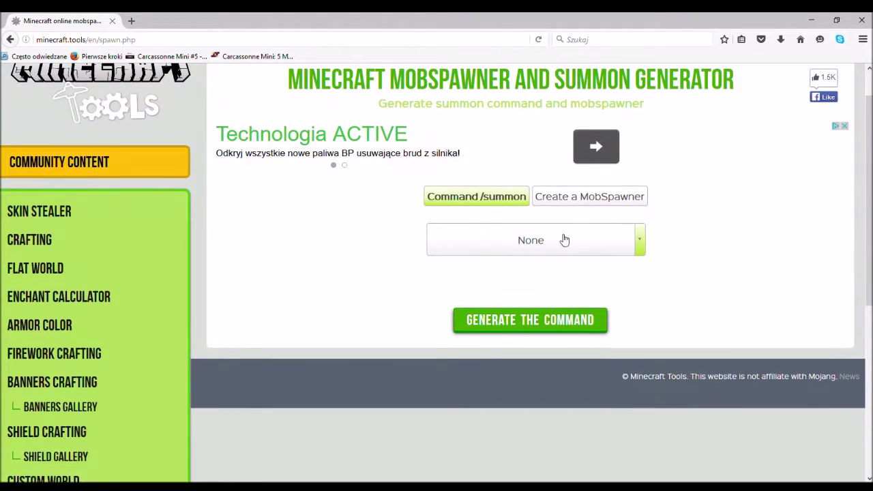
{"action": "left_click", "coordinate": [645, 281]}
{"action": "scroll", "coordinate": [575, 332], "scroll_direction": "down", "scroll_amount": 3}
{"action": "scroll", "coordinate": [810, 307], "scroll_direction": "down", "scroll_amount": 2}
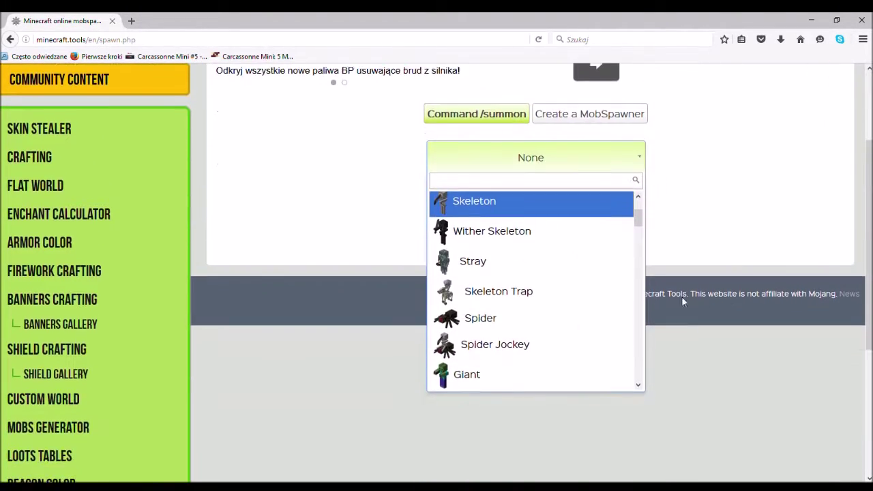
{"action": "scroll", "coordinate": [604, 258], "scroll_direction": "down", "scroll_amount": 1}
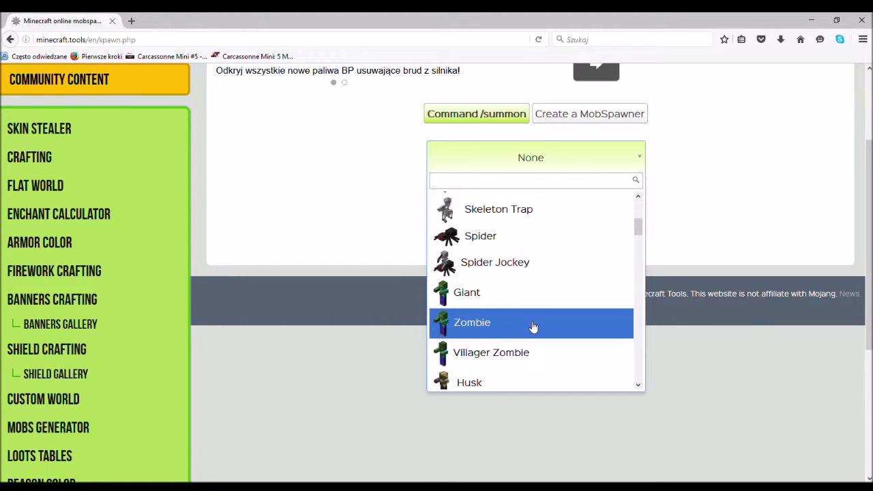
{"action": "left_click", "coordinate": [533, 325]}
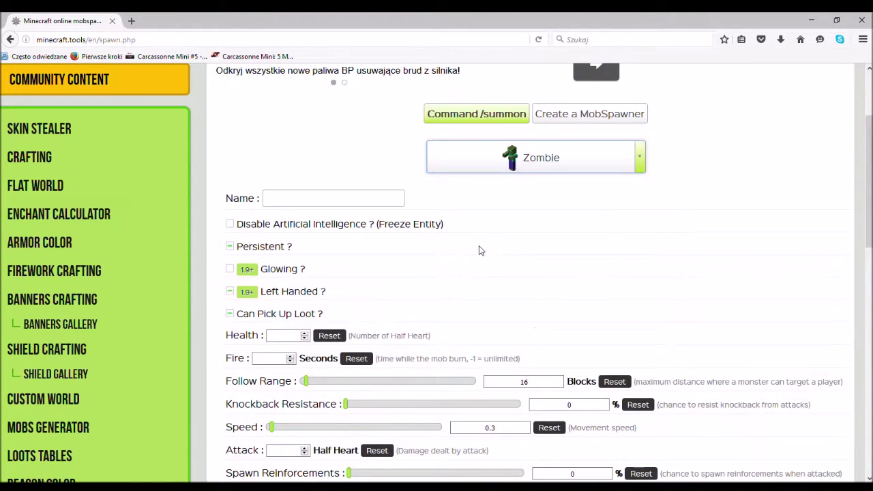
Name the zombie "Sługus P Szymca"
{"action": "scroll", "coordinate": [480, 250], "scroll_direction": "down", "scroll_amount": 1}
{"action": "scroll", "coordinate": [350, 259], "scroll_direction": "up", "scroll_amount": 3}
{"action": "scroll", "coordinate": [382, 218], "scroll_direction": "down", "scroll_amount": 2}
{"action": "left_click", "coordinate": [395, 199]}
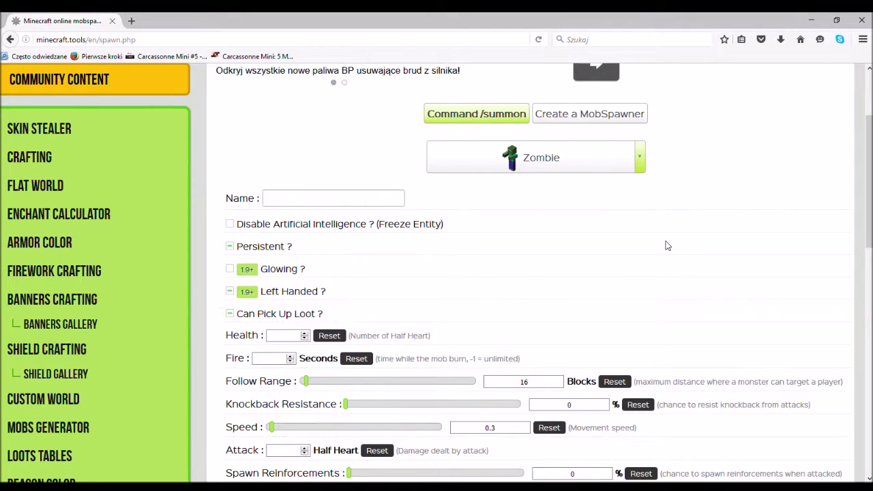
{"action": "type", "text": "Sługus P Szymca"}
{"action": "scroll", "coordinate": [524, 232], "scroll_direction": "down", "scroll_amount": 1}
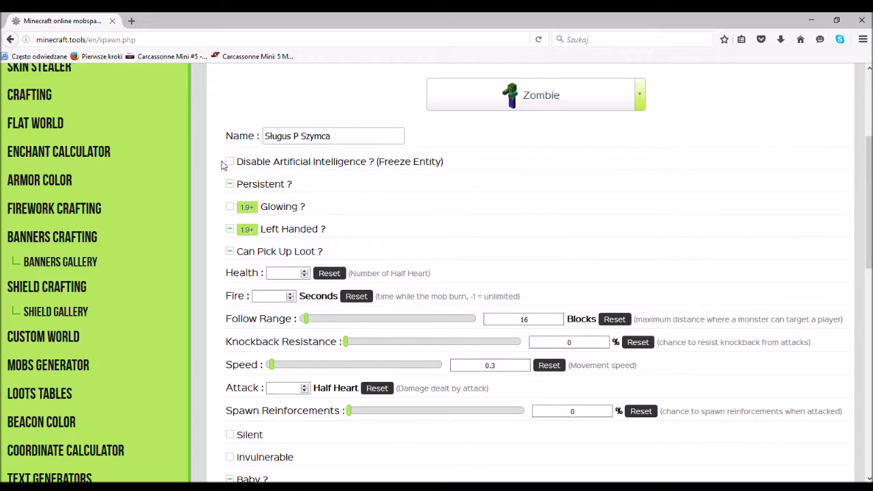
{"action": "left_click", "coordinate": [230, 162]}
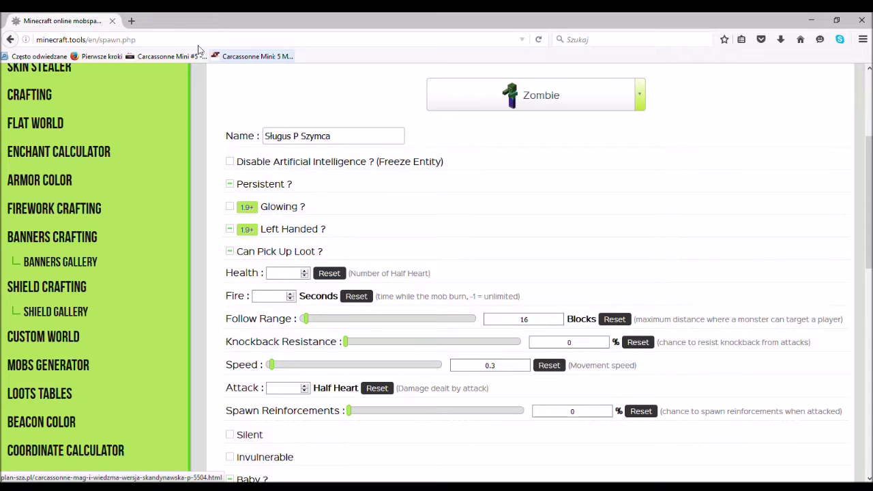
Set the zombie's health to 60 half hearts
{"action": "scroll", "coordinate": [258, 176], "scroll_direction": "down", "scroll_amount": 1}
{"action": "scroll", "coordinate": [258, 175], "scroll_direction": "down", "scroll_amount": 1}
{"action": "left_click", "coordinate": [290, 216]}
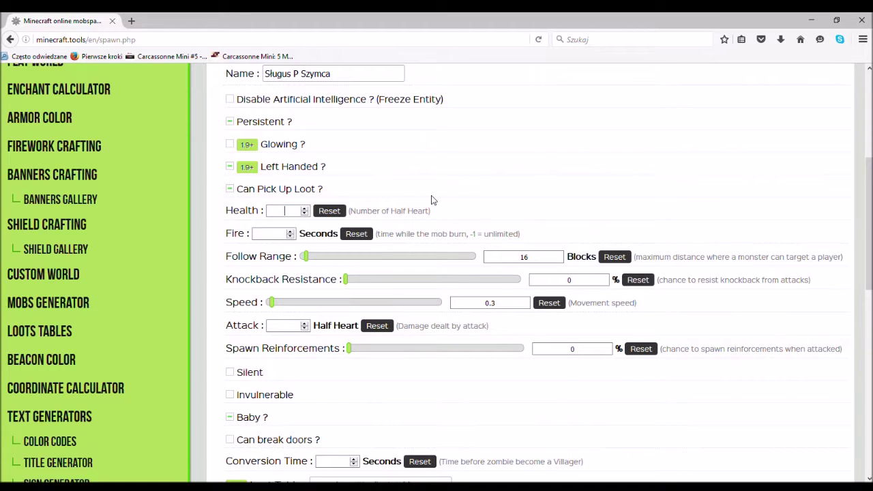
{"action": "type", "text": "60"}
Set the zombie's movement speed to 1.9 and its attack damage to 2 half hearts
{"action": "scroll", "coordinate": [390, 154], "scroll_direction": "down", "scroll_amount": 1}
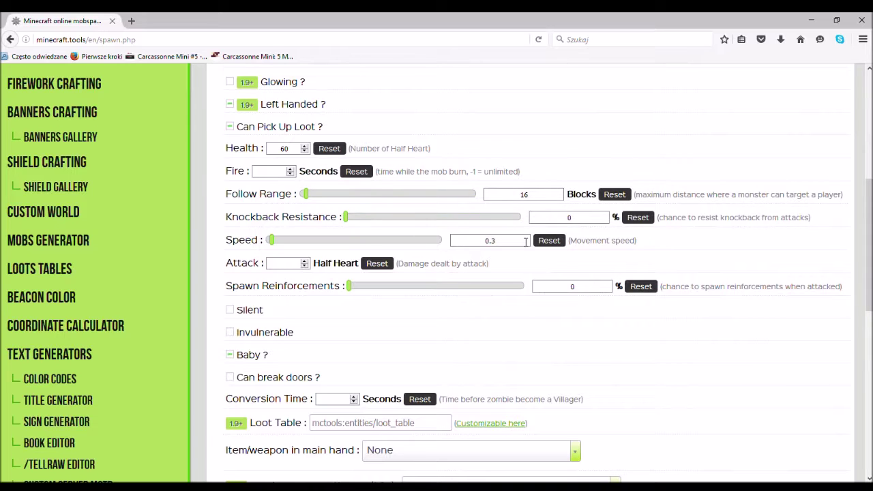
{"action": "left_click_drag", "start_coordinate": [515, 244], "coordinate": [445, 246]}
{"action": "left_click_drag", "start_coordinate": [320, 240], "coordinate": [300, 239]}
{"action": "left_click", "coordinate": [345, 260]}
{"action": "scroll", "coordinate": [307, 331], "scroll_direction": "down", "scroll_amount": 3}
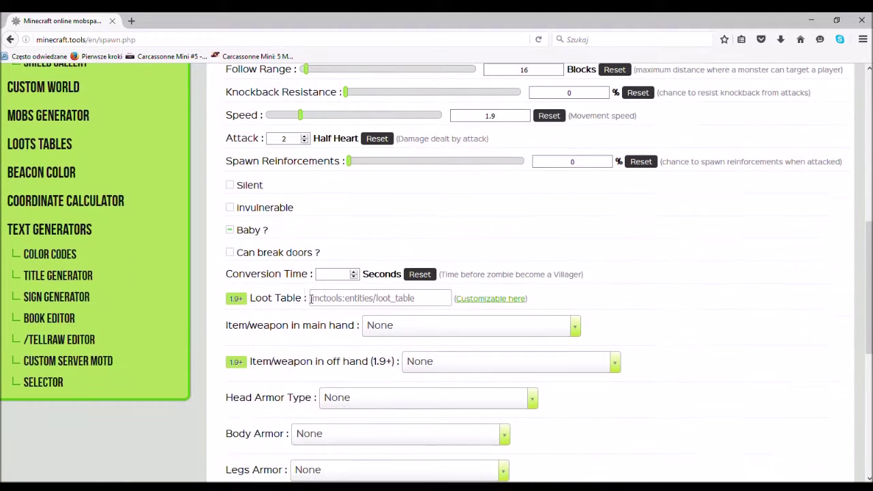
Find the hoes among the main-hand items and equip the zombie's main hand with a Stone Hoe
{"action": "scroll", "coordinate": [317, 247], "scroll_direction": "down", "scroll_amount": 2}
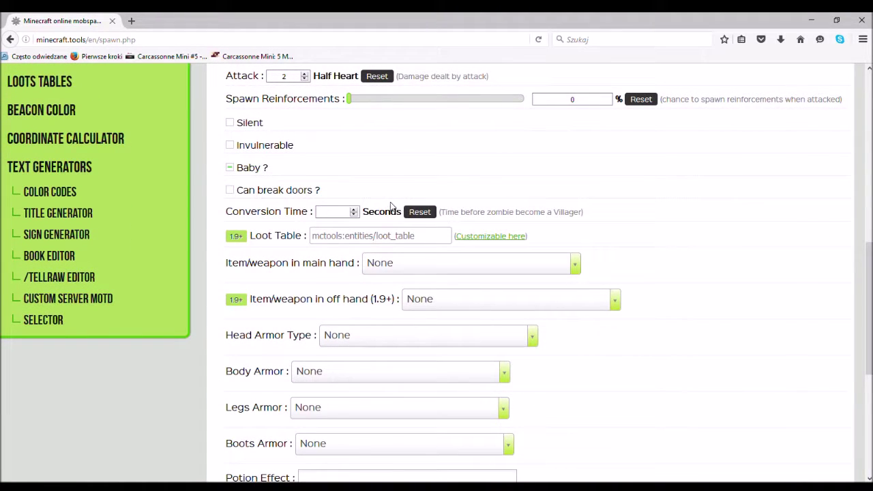
{"action": "scroll", "coordinate": [393, 206], "scroll_direction": "down", "scroll_amount": 2}
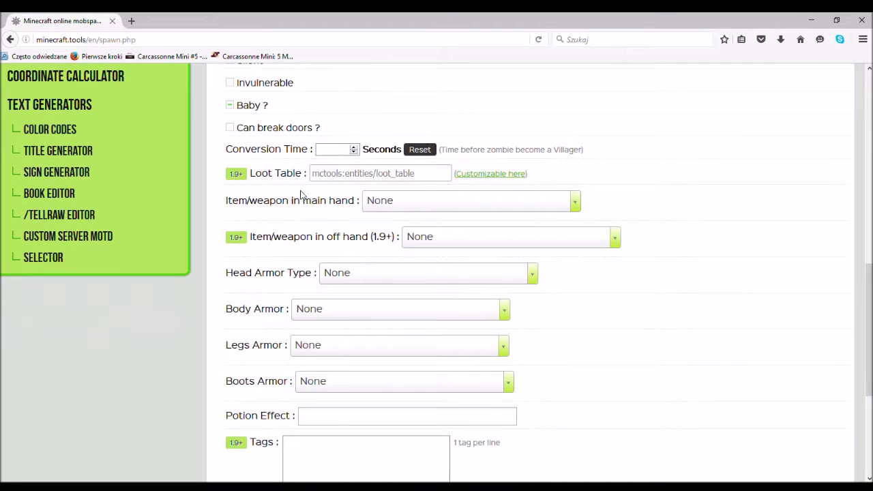
{"action": "scroll", "coordinate": [412, 179], "scroll_direction": "down", "scroll_amount": 1}
{"action": "scroll", "coordinate": [423, 174], "scroll_direction": "up", "scroll_amount": 1}
{"action": "left_click", "coordinate": [575, 201]}
{"action": "scroll", "coordinate": [495, 283], "scroll_direction": "down", "scroll_amount": 1}
{"action": "scroll", "coordinate": [494, 280], "scroll_direction": "down", "scroll_amount": 20}
{"action": "scroll", "coordinate": [494, 260], "scroll_direction": "down", "scroll_amount": 4}
{"action": "scroll", "coordinate": [493, 259], "scroll_direction": "up", "scroll_amount": 5}
{"action": "type", "text": "Ho"}
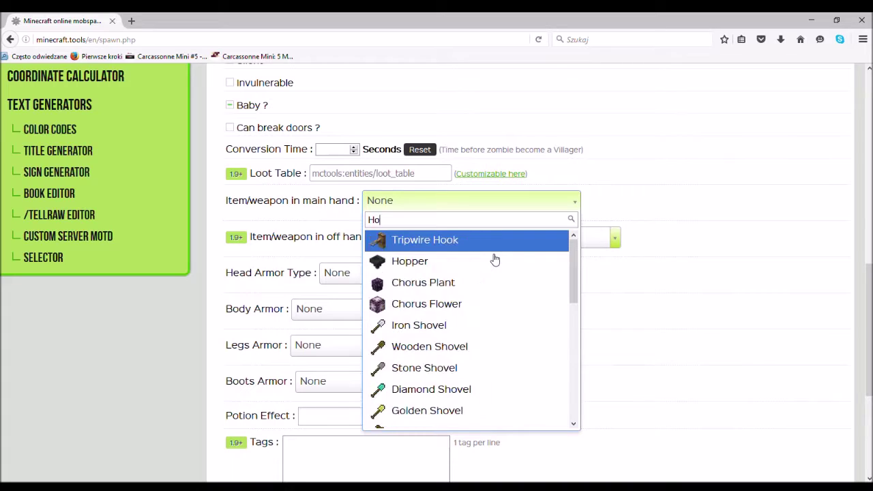
{"action": "type", "text": "e"}
{"action": "left_click", "coordinate": [477, 267]}
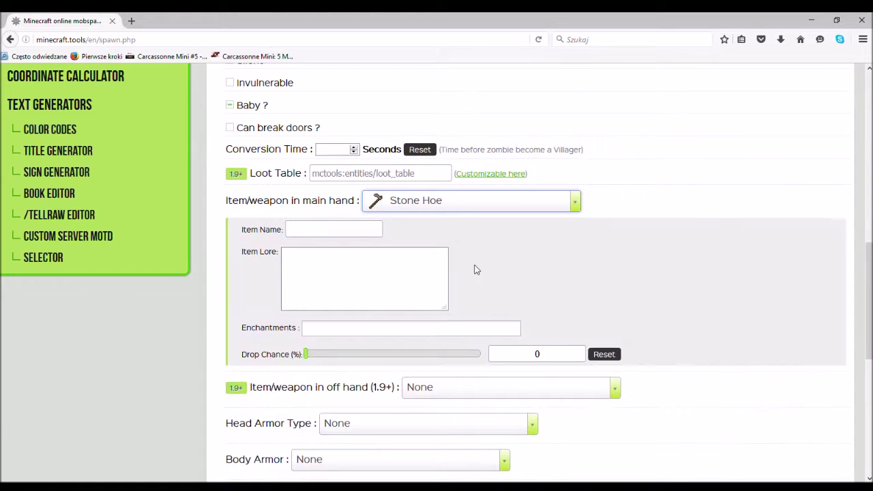
Name the main-hand hoe "Kosa zombie" and give it the lore "Polecam Magda Gesler"
{"action": "left_click", "coordinate": [341, 229]}
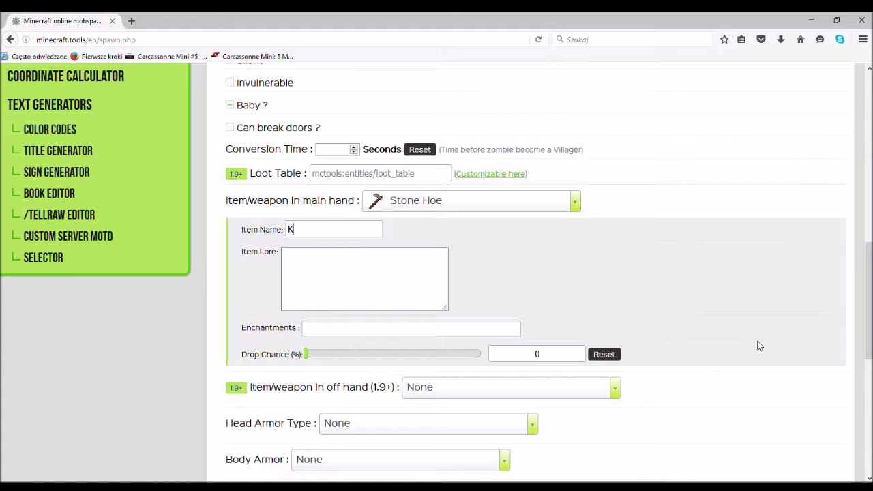
{"action": "left_click", "coordinate": [366, 238]}
{"action": "type", "text": "zombie"}
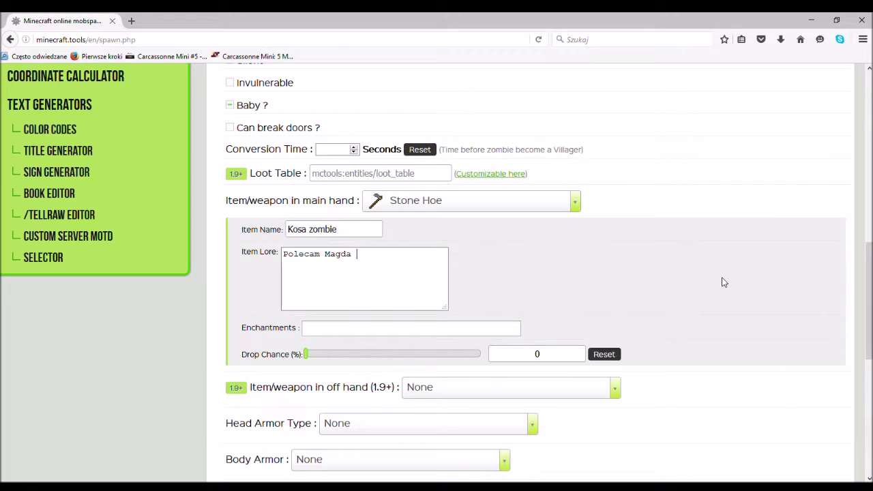
{"action": "type", "text": "esler"}
{"action": "left_click", "coordinate": [560, 275]}
Add the Sharpness enchantment to the main-hand Stone Hoe
{"action": "scroll", "coordinate": [539, 283], "scroll_direction": "down", "scroll_amount": 2}
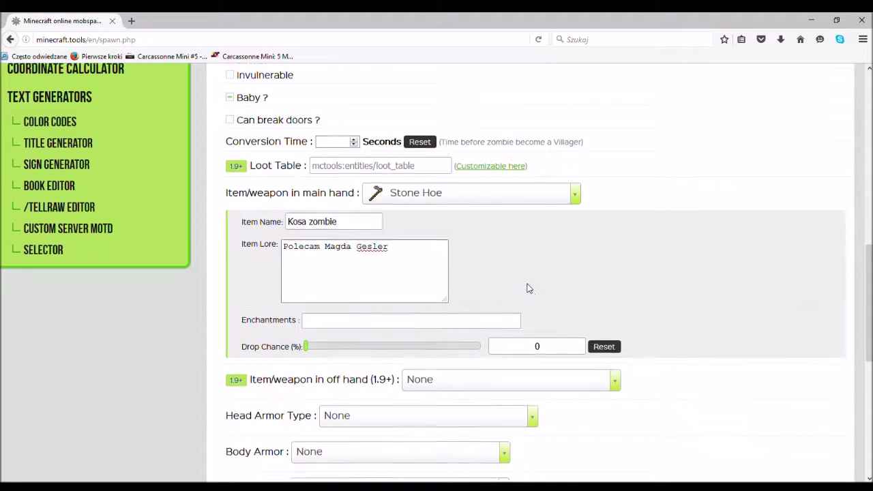
{"action": "left_click", "coordinate": [370, 267]}
{"action": "scroll", "coordinate": [478, 334], "scroll_direction": "down", "scroll_amount": 5}
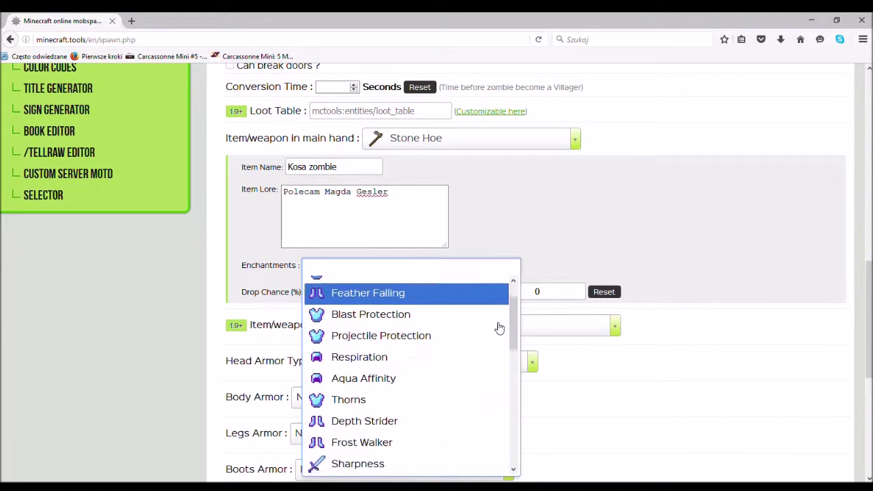
{"action": "scroll", "coordinate": [409, 353], "scroll_direction": "up", "scroll_amount": 3}
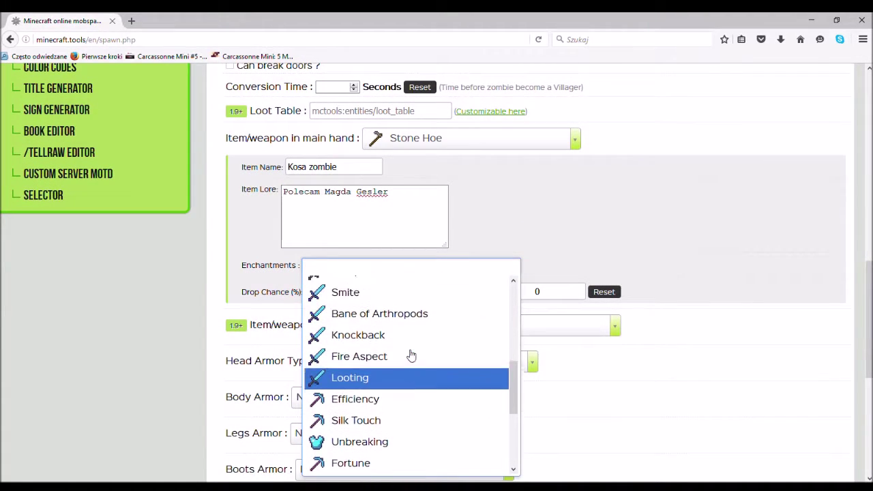
{"action": "left_click", "coordinate": [375, 334]}
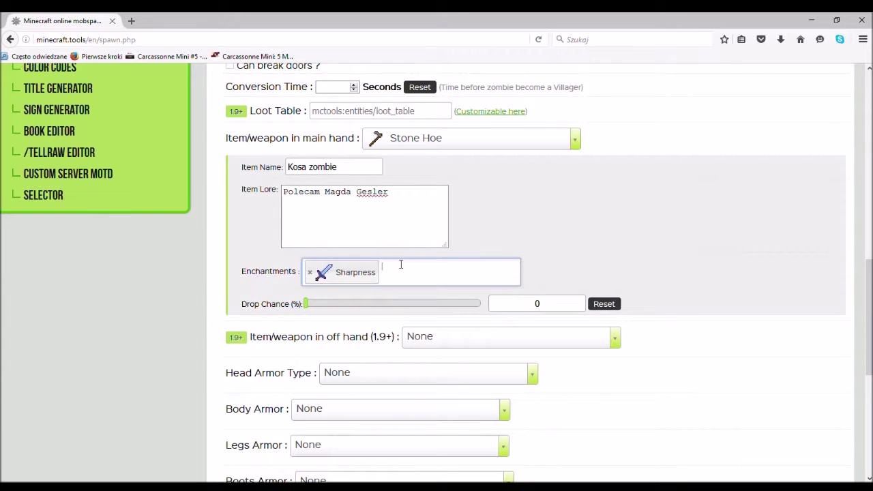
Set the main-hand Stone Hoe's drop chance to 100%
{"action": "scroll", "coordinate": [365, 279], "scroll_direction": "down", "scroll_amount": 3}
{"action": "scroll", "coordinate": [335, 266], "scroll_direction": "up", "scroll_amount": 2}
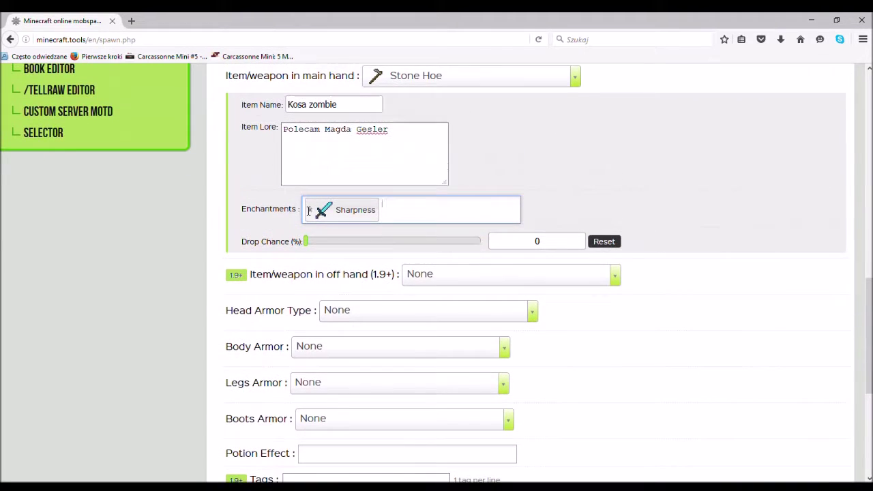
{"action": "left_click_drag", "start_coordinate": [306, 242], "coordinate": [515, 241]}
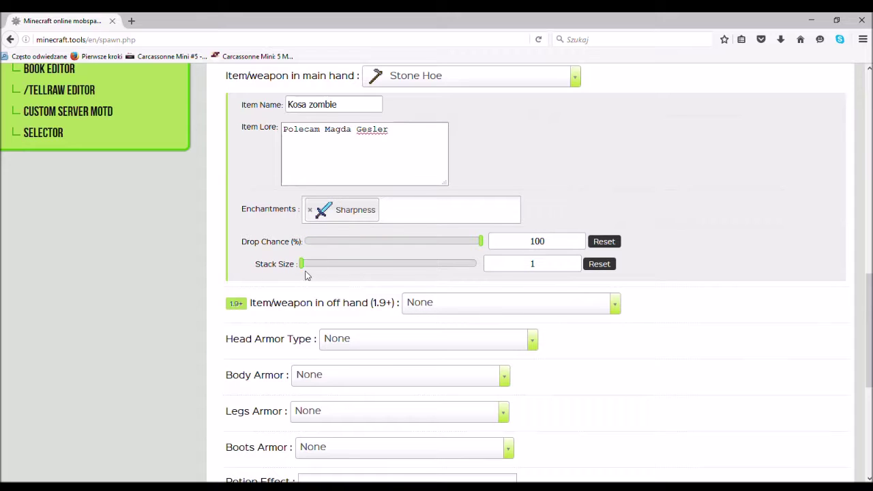
{"action": "left_click_drag", "start_coordinate": [303, 266], "coordinate": [257, 275]}
Equip the zombie's off hand with a Stone Hoe
{"action": "scroll", "coordinate": [618, 274], "scroll_direction": "down", "scroll_amount": 2}
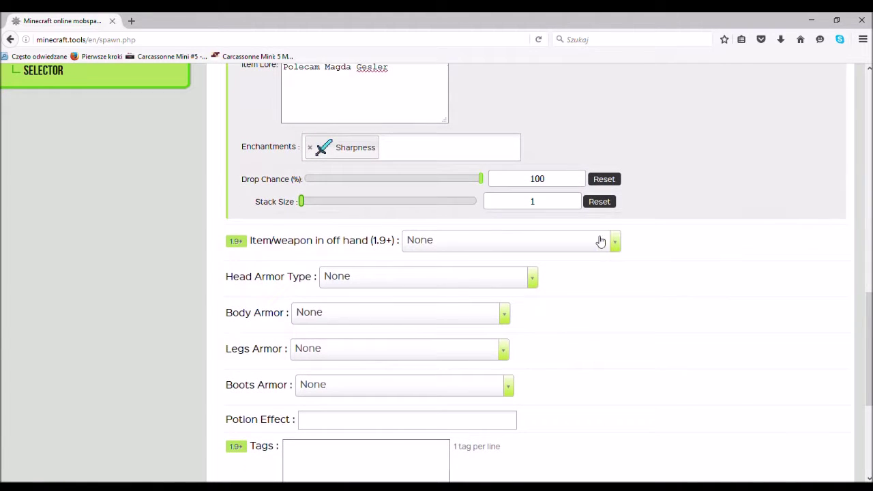
{"action": "left_click", "coordinate": [621, 243]}
{"action": "scroll", "coordinate": [503, 305], "scroll_direction": "down", "scroll_amount": 3}
{"action": "scroll", "coordinate": [503, 304], "scroll_direction": "up", "scroll_amount": 3}
{"action": "type", "text": "hoe"}
{"action": "left_click", "coordinate": [497, 304]}
Name the off-hand hoe "Kosa zombie" and give it the lore "Polecam Magda Gesler"
{"action": "left_click", "coordinate": [363, 269]}
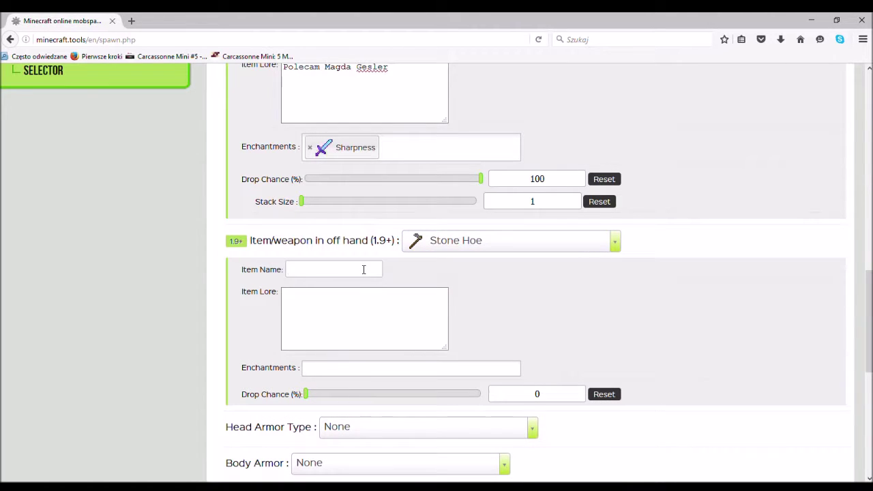
{"action": "type", "text": "KO"}
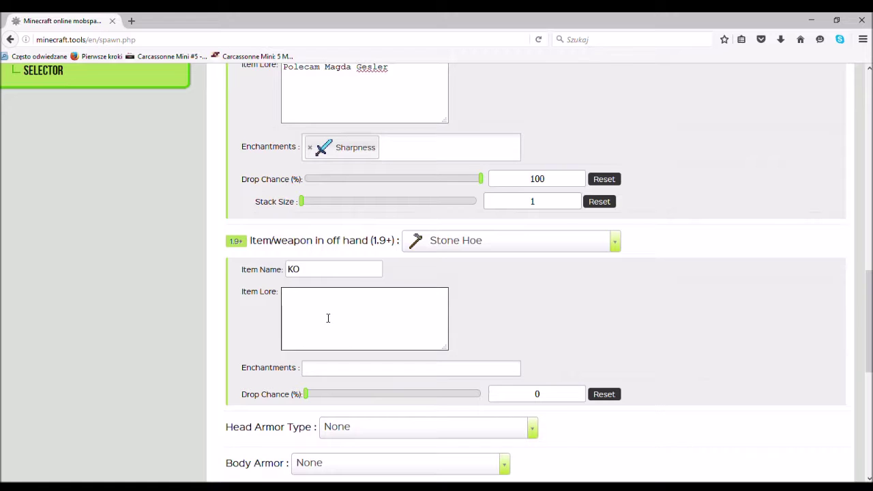
{"action": "key", "text": "BackSpace"}
{"action": "type", "text": "osa zombie"}
{"action": "left_click", "coordinate": [340, 309]}
{"action": "type", "text": "Pols"}
{"action": "key", "text": "BackSpace"}
{"action": "type", "text": "ecam Magda"}
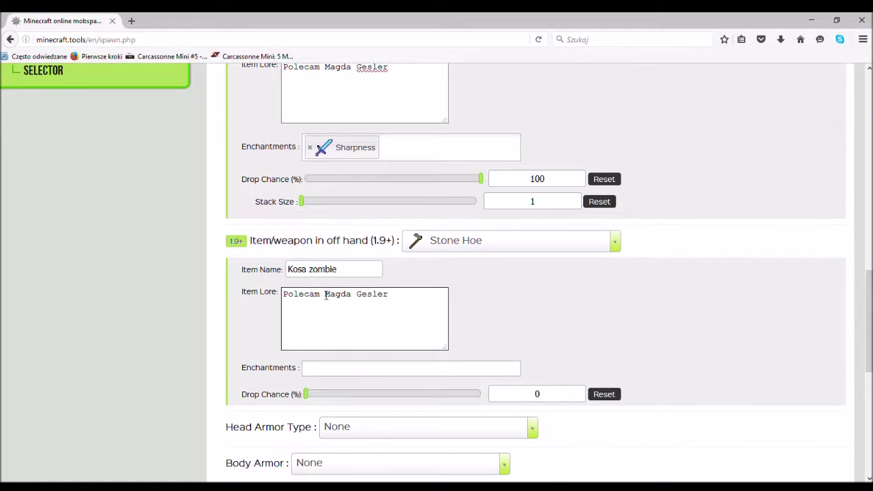
{"action": "type", "text": " Gesler"}
Set the off-hand Stone Hoe's drop chance to 100%
{"action": "scroll", "coordinate": [327, 294], "scroll_direction": "down", "scroll_amount": 2}
{"action": "scroll", "coordinate": [341, 252], "scroll_direction": "down", "scroll_amount": 1}
{"action": "left_click_drag", "start_coordinate": [312, 208], "coordinate": [544, 222]}
Set the zombie's head armor type to Hat / Helmet and review the available helmet armor choices
{"action": "scroll", "coordinate": [471, 243], "scroll_direction": "down", "scroll_amount": 2}
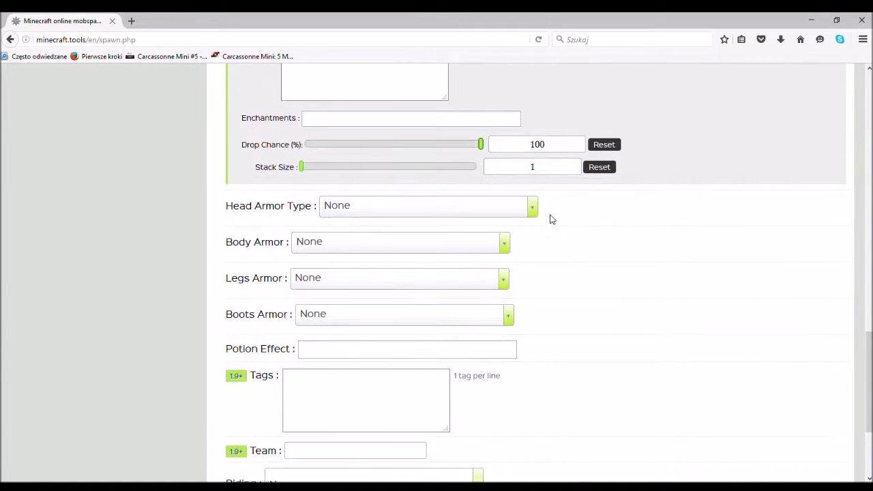
{"action": "left_click", "coordinate": [532, 211]}
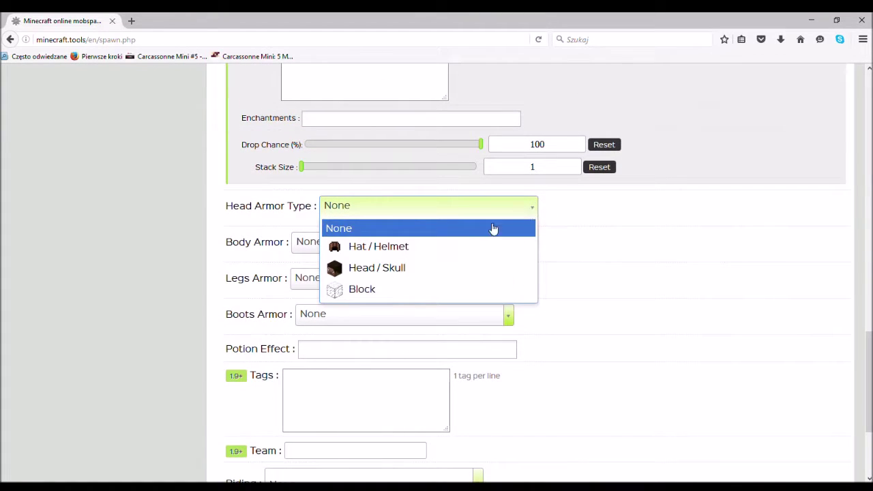
{"action": "left_click", "coordinate": [379, 249]}
{"action": "scroll", "coordinate": [448, 204], "scroll_direction": "down", "scroll_amount": 1}
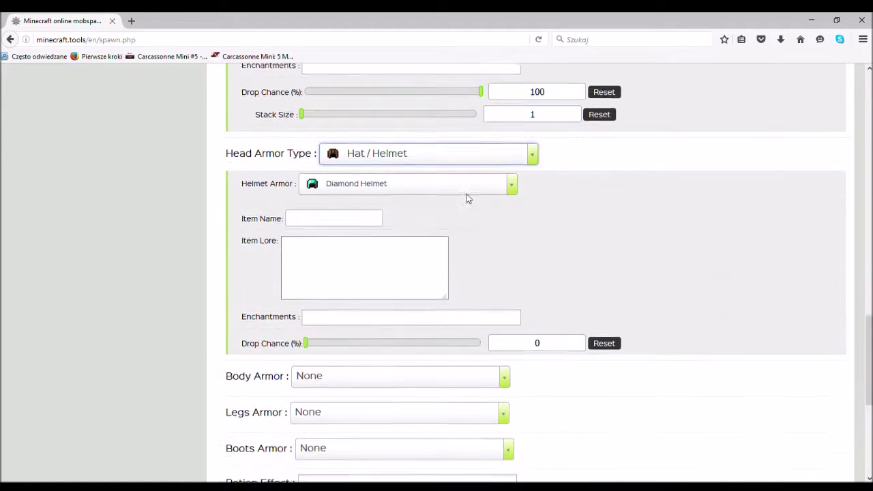
{"action": "left_click", "coordinate": [515, 177]}
{"action": "left_click", "coordinate": [517, 175]}
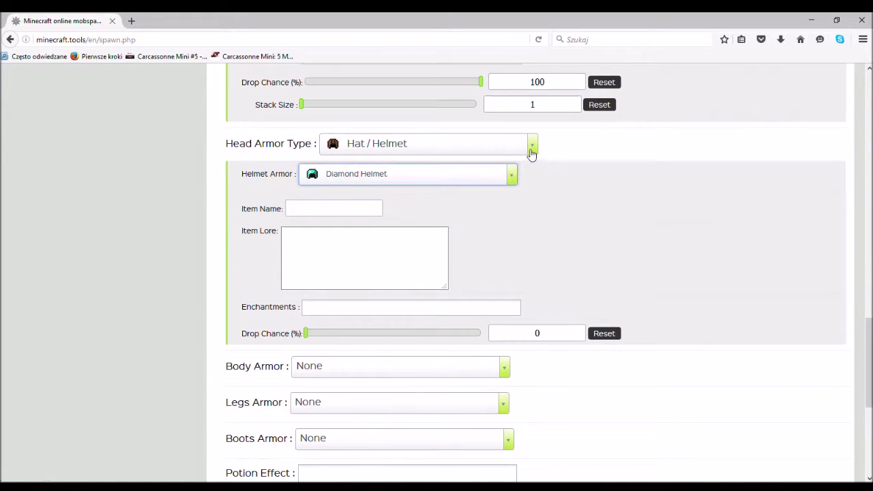
Change the zombie's head armor type to Head / Skull and review the selectable heads
{"action": "left_click", "coordinate": [530, 156]}
{"action": "left_click", "coordinate": [431, 212]}
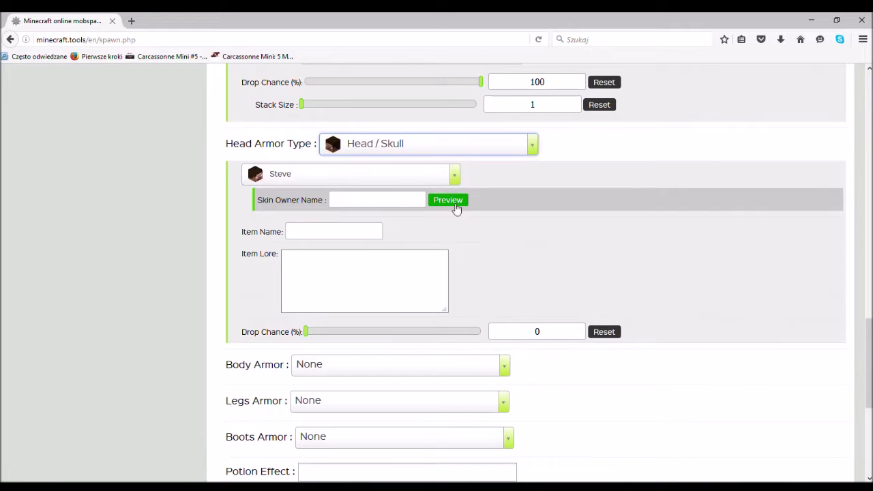
{"action": "left_click", "coordinate": [456, 176]}
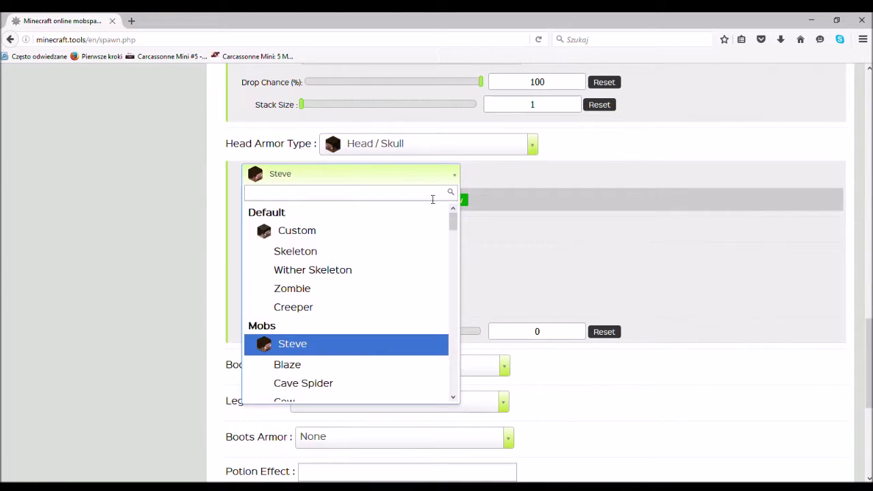
{"action": "scroll", "coordinate": [392, 235], "scroll_direction": "down", "scroll_amount": 3}
{"action": "scroll", "coordinate": [406, 275], "scroll_direction": "down", "scroll_amount": 10}
{"action": "scroll", "coordinate": [406, 275], "scroll_direction": "down", "scroll_amount": 3}
{"action": "scroll", "coordinate": [316, 278], "scroll_direction": "up", "scroll_amount": 2}
{"action": "scroll", "coordinate": [396, 275], "scroll_direction": "down", "scroll_amount": 2}
{"action": "scroll", "coordinate": [396, 275], "scroll_direction": "down", "scroll_amount": 7}
{"action": "scroll", "coordinate": [344, 292], "scroll_direction": "up", "scroll_amount": 3}
{"action": "scroll", "coordinate": [385, 239], "scroll_direction": "down", "scroll_amount": 6}
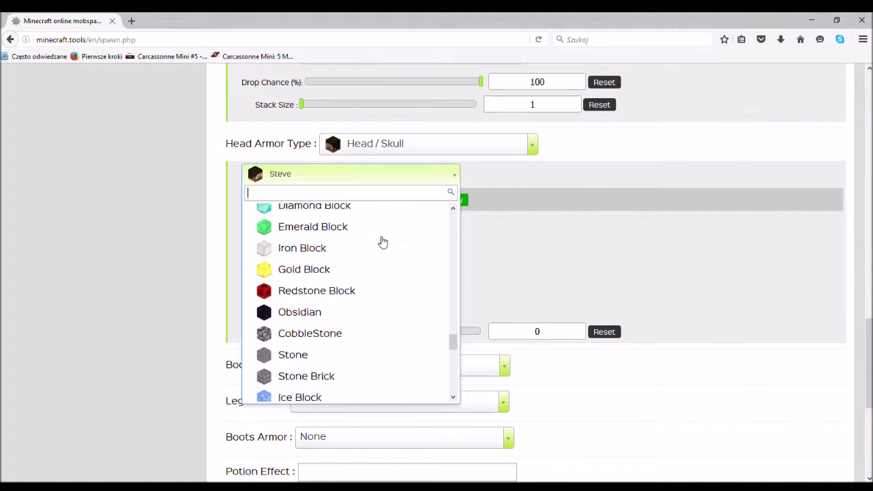
{"action": "scroll", "coordinate": [331, 291], "scroll_direction": "down", "scroll_amount": 6}
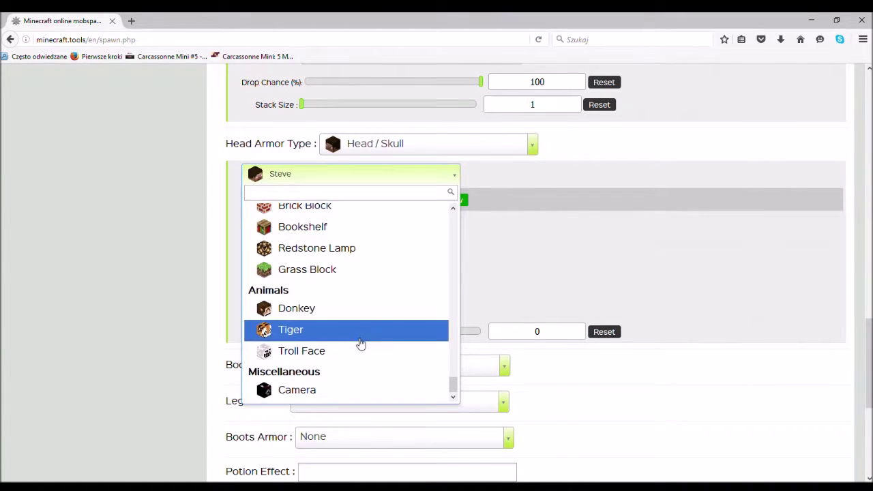
{"action": "scroll", "coordinate": [356, 341], "scroll_direction": "down", "scroll_amount": 2}
{"action": "scroll", "coordinate": [363, 278], "scroll_direction": "up", "scroll_amount": 3}
{"action": "scroll", "coordinate": [365, 278], "scroll_direction": "up", "scroll_amount": 15}
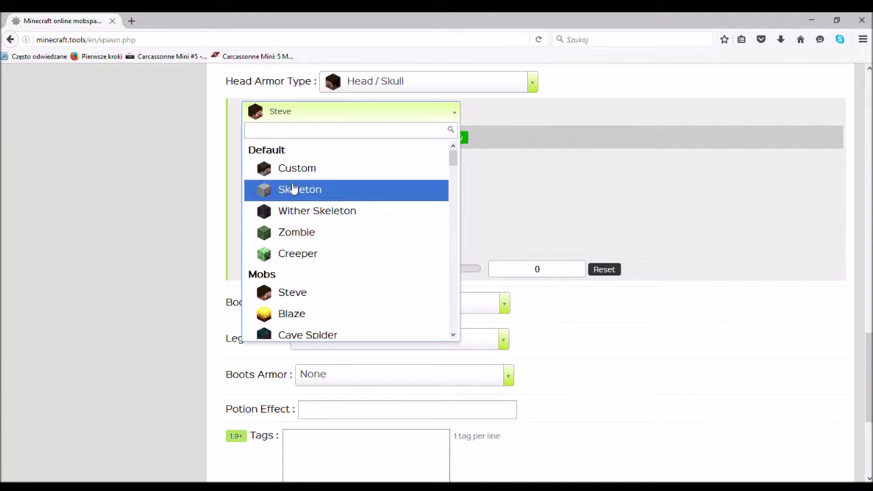
Choose the Custom head and enter the player's username as its skin owner name
{"action": "left_click", "coordinate": [333, 176]}
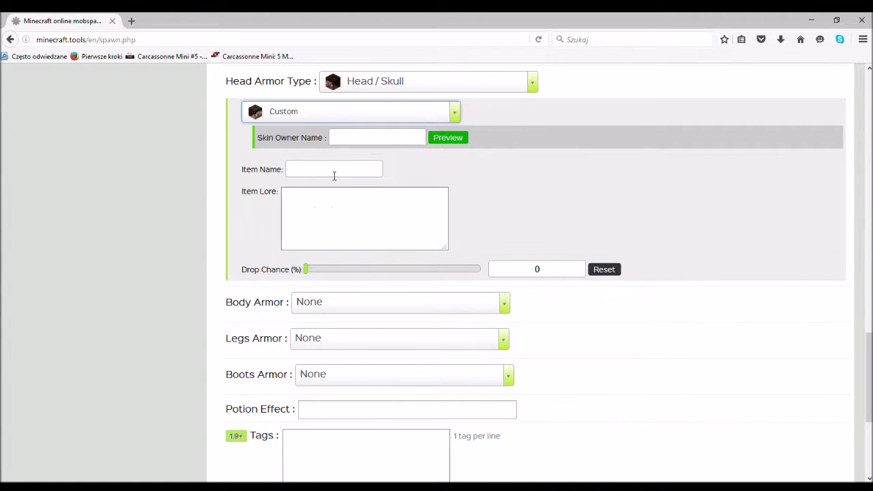
{"action": "scroll", "coordinate": [546, 263], "scroll_direction": "up", "scroll_amount": 2}
{"action": "left_click", "coordinate": [375, 202]}
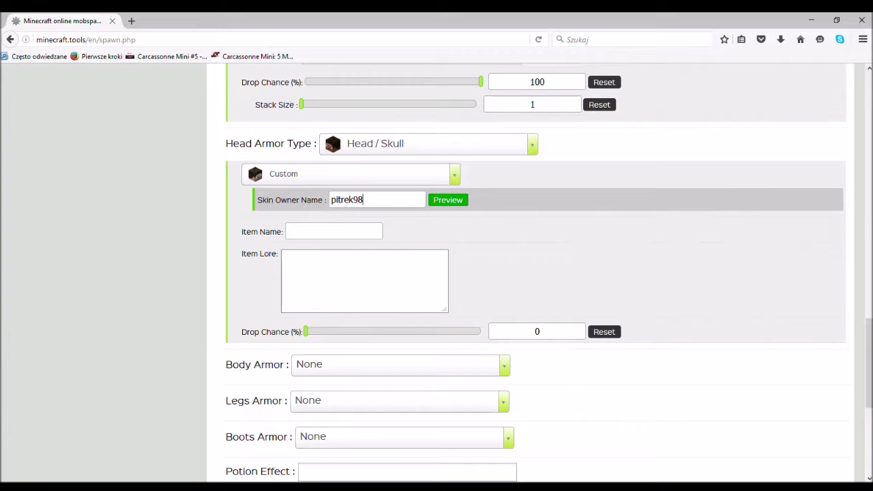
Preview the skin owner's skin with and without elytras, and return to the mob generator form
{"action": "left_click", "coordinate": [449, 200]}
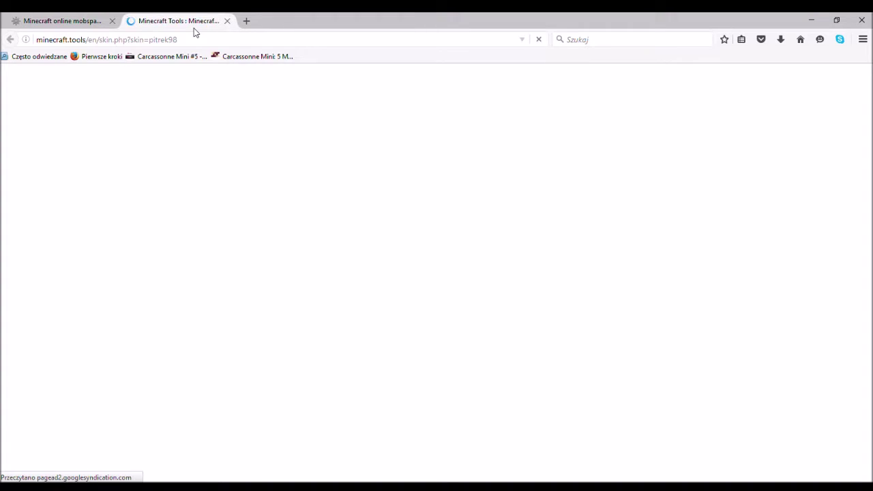
{"action": "scroll", "coordinate": [503, 248], "scroll_direction": "down", "scroll_amount": 2}
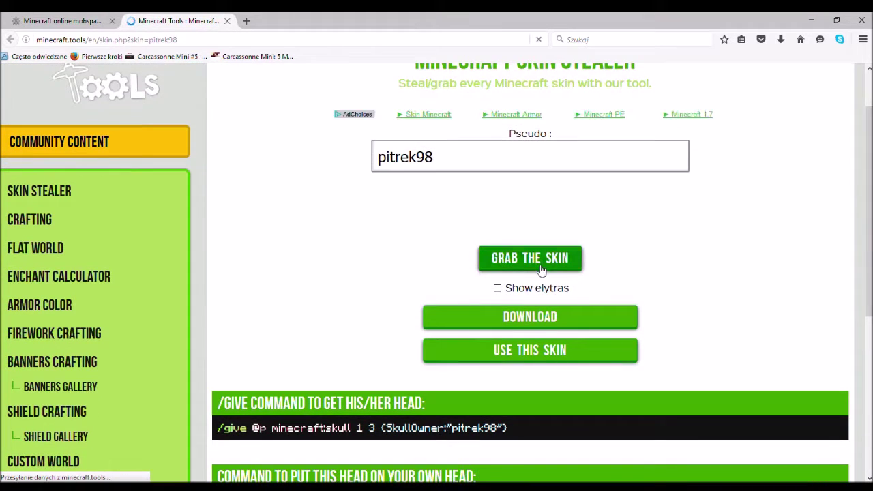
{"action": "scroll", "coordinate": [546, 269], "scroll_direction": "down", "scroll_amount": 4}
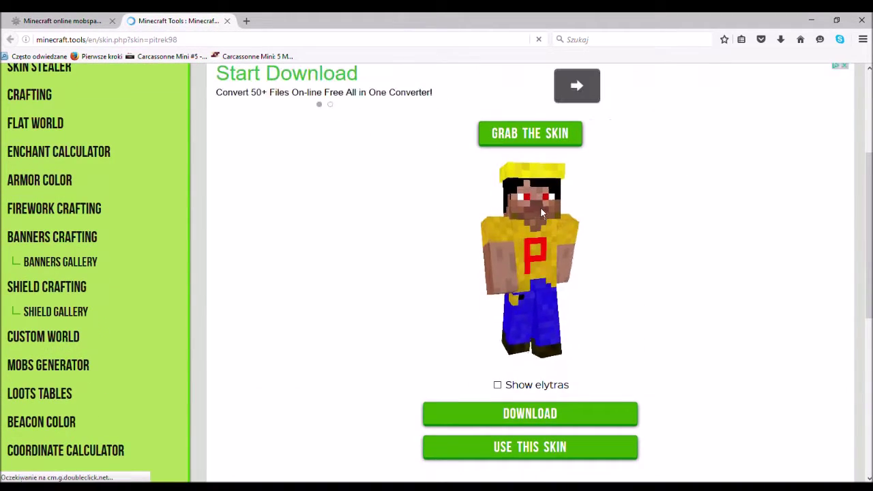
{"action": "left_click", "coordinate": [497, 385]}
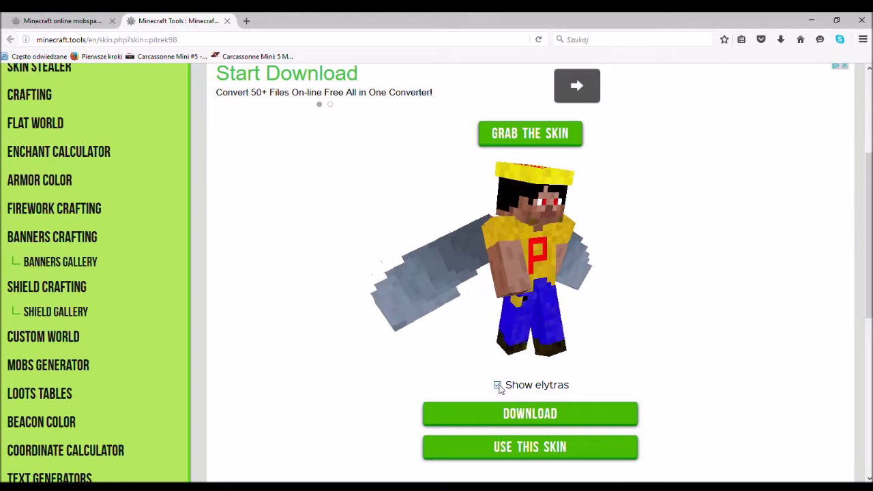
{"action": "left_click", "coordinate": [498, 385]}
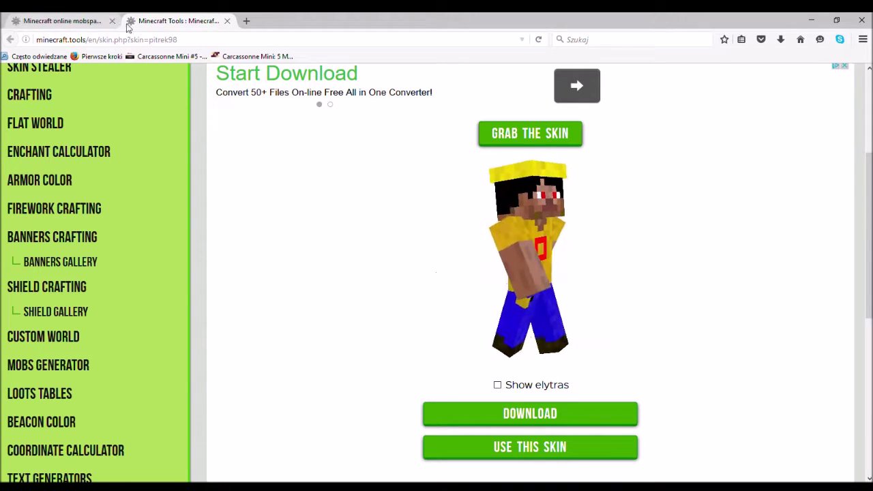
{"action": "left_click", "coordinate": [228, 21]}
{"action": "scroll", "coordinate": [376, 169], "scroll_direction": "down", "scroll_amount": 1}
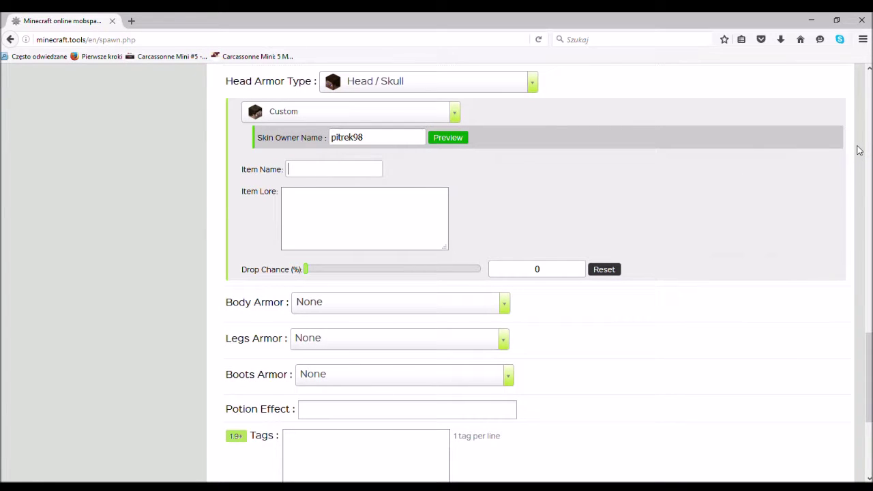
{"action": "key", "text": "BackSpace"}
{"action": "key", "text": "BackSpace"}
{"action": "key", "text": "BackSpace"}
{"action": "key", "text": "BackSpace"}
{"action": "scroll", "coordinate": [478, 201], "scroll_direction": "down", "scroll_amount": 1}
{"action": "scroll", "coordinate": [392, 193], "scroll_direction": "up", "scroll_amount": 4}
{"action": "scroll", "coordinate": [341, 225], "scroll_direction": "down", "scroll_amount": 3}
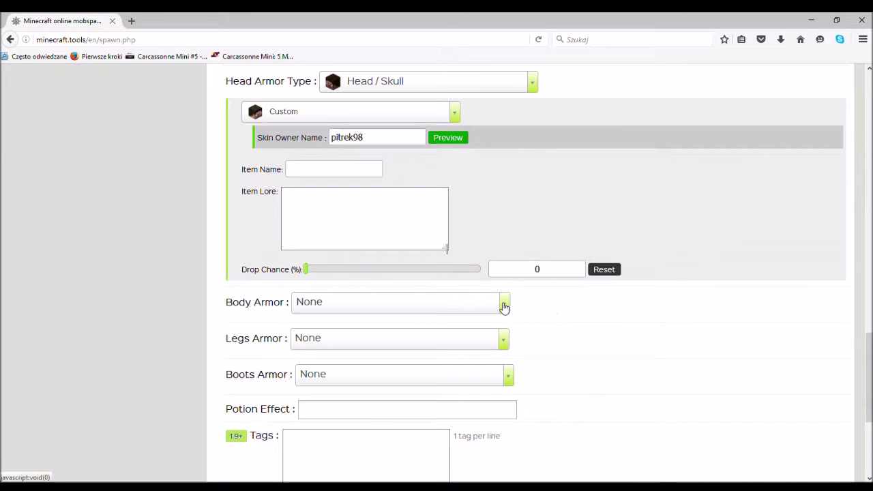
Set the zombie's body armor to Armor and choose the Leather Tunic
{"action": "left_click", "coordinate": [505, 304]}
{"action": "left_click", "coordinate": [453, 346]}
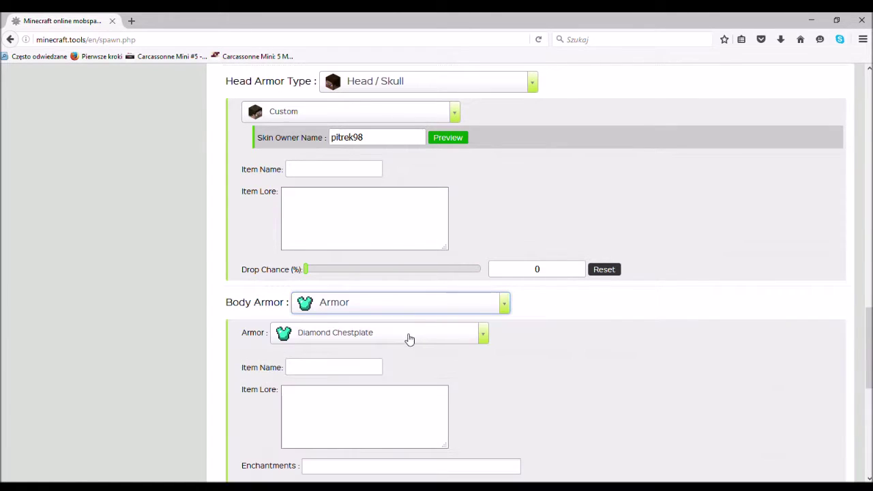
{"action": "scroll", "coordinate": [462, 263], "scroll_direction": "down", "scroll_amount": 3}
{"action": "left_click", "coordinate": [485, 217]}
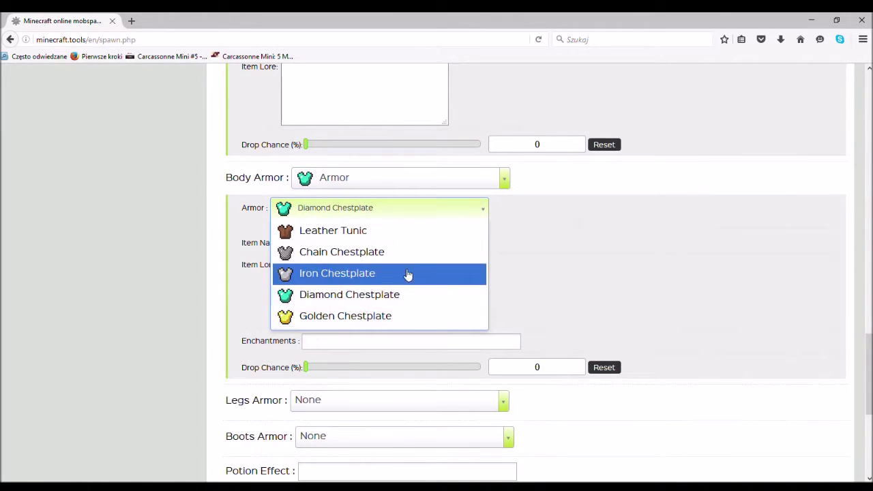
{"action": "left_click", "coordinate": [409, 230]}
Color the Leather Tunic bright yellow, FFFF00
{"action": "left_click", "coordinate": [275, 237]}
{"action": "left_click", "coordinate": [282, 262]}
{"action": "left_click", "coordinate": [274, 256]}
{"action": "left_click", "coordinate": [284, 254]}
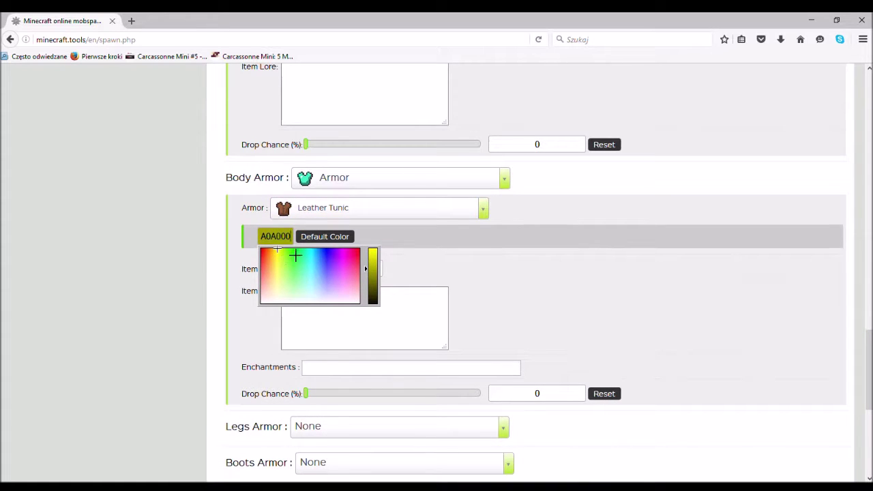
{"action": "left_click_drag", "start_coordinate": [369, 272], "coordinate": [371, 253]}
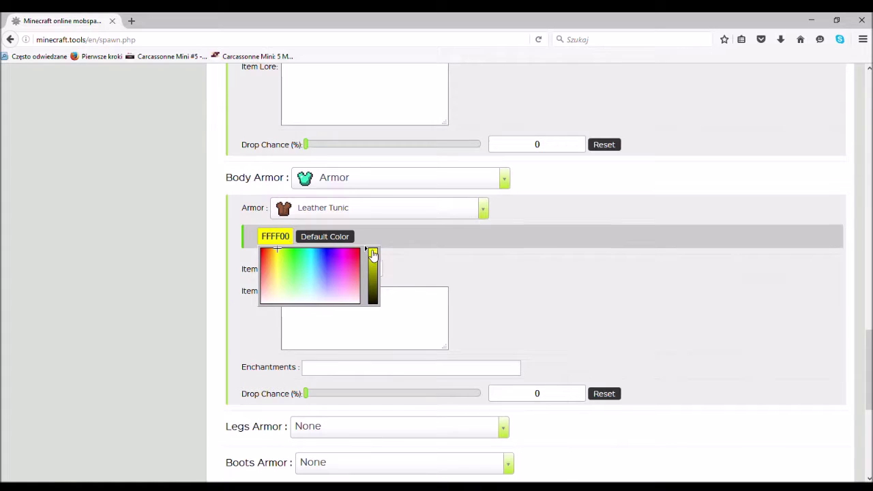
{"action": "left_click", "coordinate": [430, 267]}
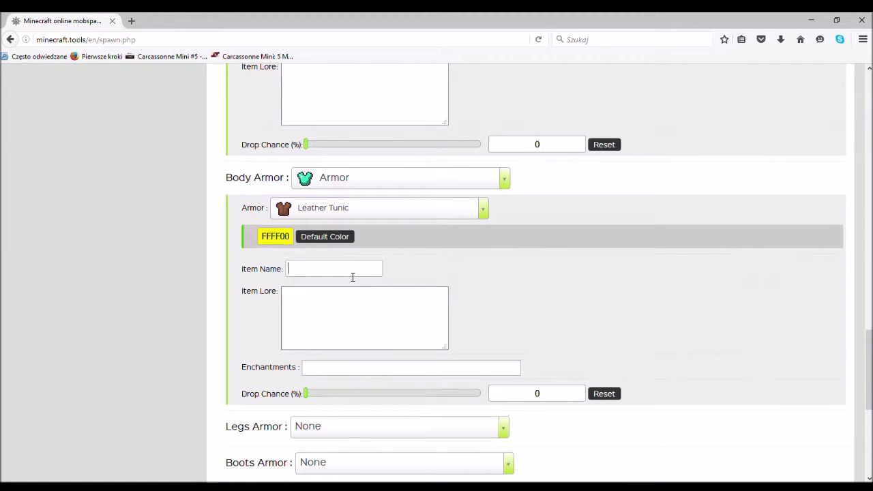
Name the Leather Tunic "Ubranko Bossa" and give it the lore "Polecam Magda Gesler"
{"action": "type", "text": "Ubranko Bossa"}
{"action": "scroll", "coordinate": [307, 307], "scroll_direction": "down", "scroll_amount": 2}
{"action": "left_click", "coordinate": [403, 241]}
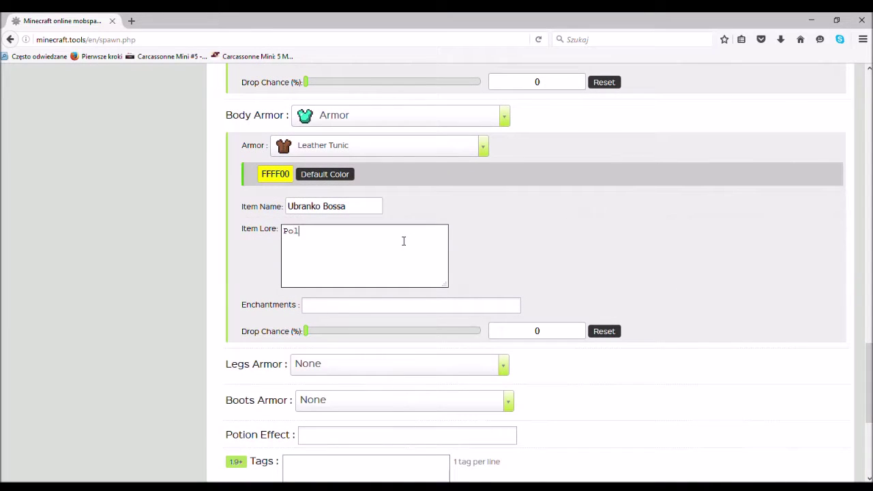
{"action": "type", "text": "Polecam Magda"}
Set the Leather Tunic's drop chance to 10%
{"action": "scroll", "coordinate": [382, 245], "scroll_direction": "down", "scroll_amount": 2}
{"action": "left_click_drag", "start_coordinate": [305, 270], "coordinate": [324, 266]}
{"action": "scroll", "coordinate": [325, 284], "scroll_direction": "down", "scroll_amount": 2}
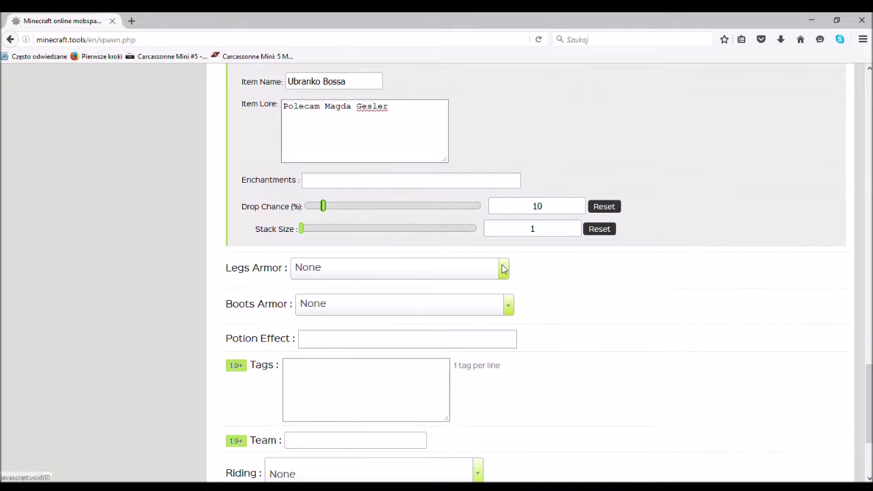
Set the legs armor slot to Drop Item and select the Lapis Lazuli Block as the item to drop
{"action": "left_click", "coordinate": [505, 270]}
{"action": "left_click", "coordinate": [453, 330]}
{"action": "scroll", "coordinate": [446, 326], "scroll_direction": "down", "scroll_amount": 4}
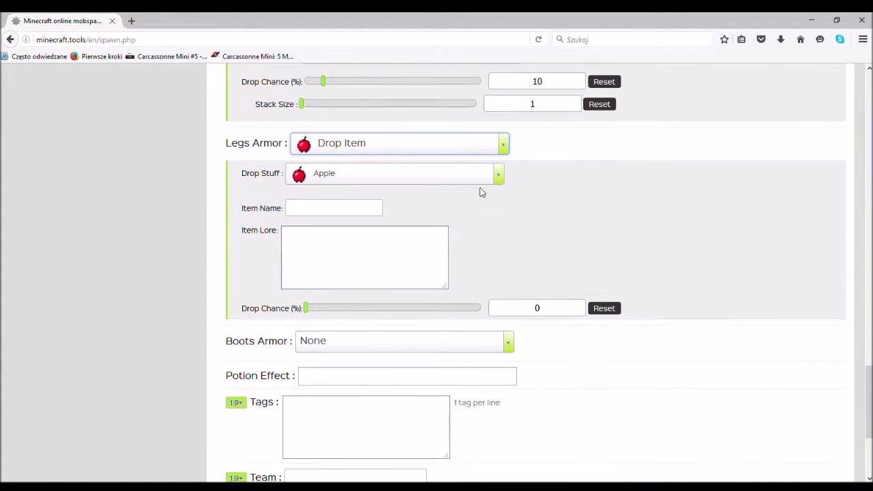
{"action": "left_click", "coordinate": [497, 175]}
{"action": "scroll", "coordinate": [411, 265], "scroll_direction": "up", "scroll_amount": 5}
{"action": "scroll", "coordinate": [408, 270], "scroll_direction": "up", "scroll_amount": 2}
{"action": "scroll", "coordinate": [405, 280], "scroll_direction": "down", "scroll_amount": 15}
{"action": "scroll", "coordinate": [404, 292], "scroll_direction": "down", "scroll_amount": 10}
{"action": "scroll", "coordinate": [390, 296], "scroll_direction": "up", "scroll_amount": 3}
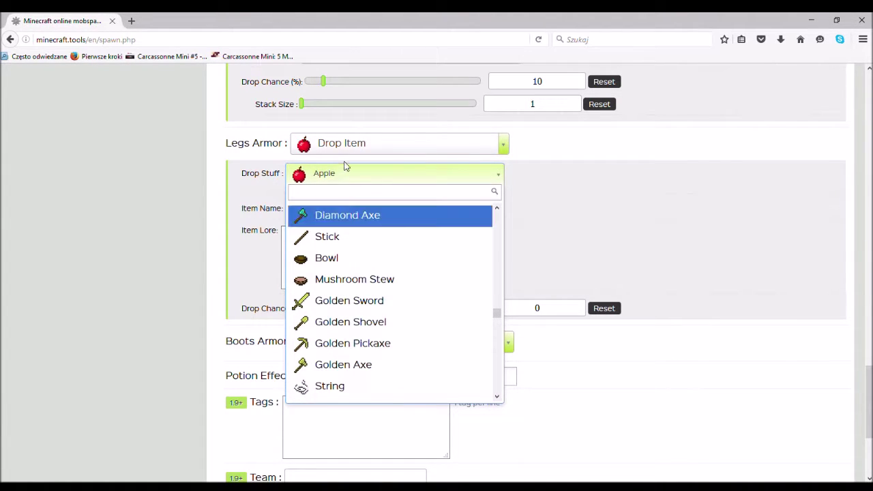
{"action": "type", "text": "lap"}
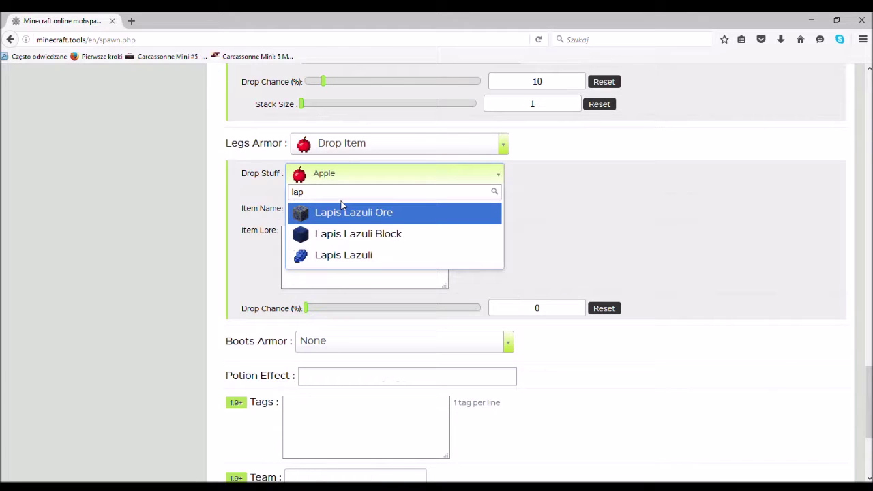
{"action": "left_click", "coordinate": [378, 232]}
Name the dropped block "Blok lazurytu" and write the lore "To granatowa nagroda za zabicie sługusa" followed by the boss's name
{"action": "left_click", "coordinate": [379, 213]}
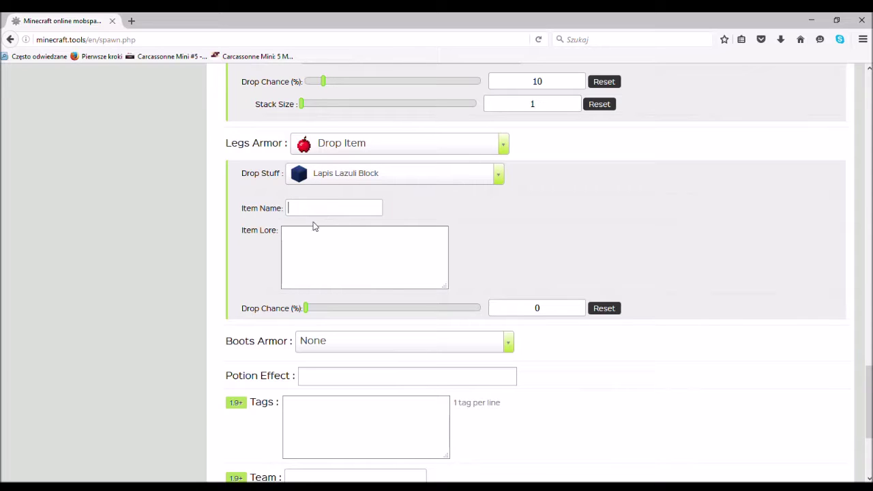
{"action": "type", "text": "Blok lazurytu"}
{"action": "left_click", "coordinate": [334, 257]}
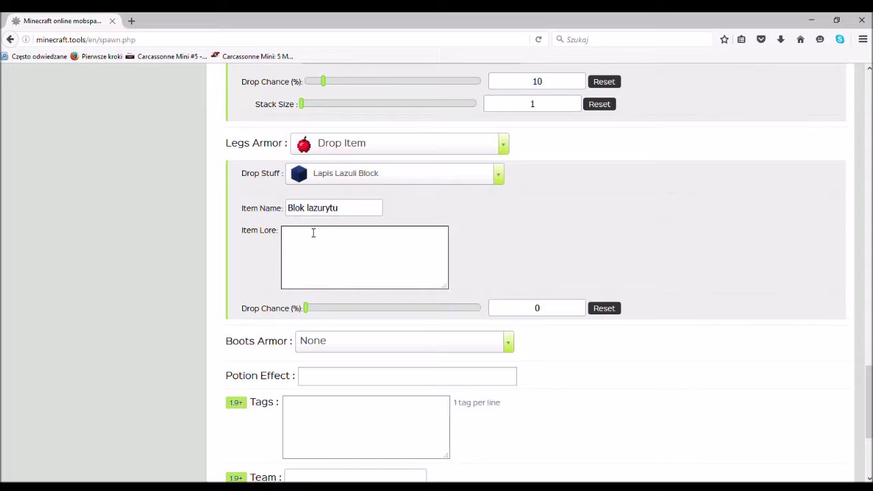
{"action": "type", "text": "To granatowa nagroda z"}
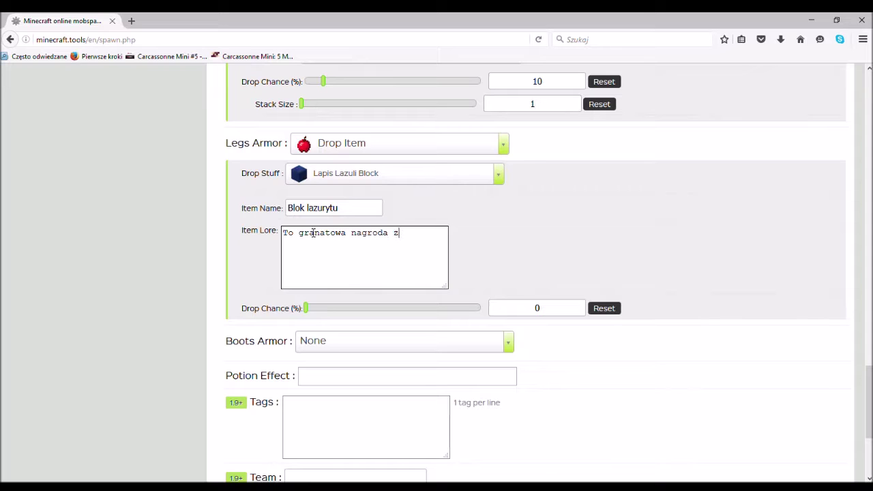
{"action": "type", "text": "a za"}
{"action": "type", "text": "bicie sługu"}
{"action": "type", "text": "sa P Szy"}
{"action": "type", "text": "mano"}
{"action": "key", "text": "BackSpace"}
{"action": "key", "text": "BackSpace"}
{"action": "key", "text": "BackSpace"}
{"action": "type", "text": "ca"}
Set the Lapis Lazuli Block's drop chance to 100%
{"action": "left_click", "coordinate": [469, 281]}
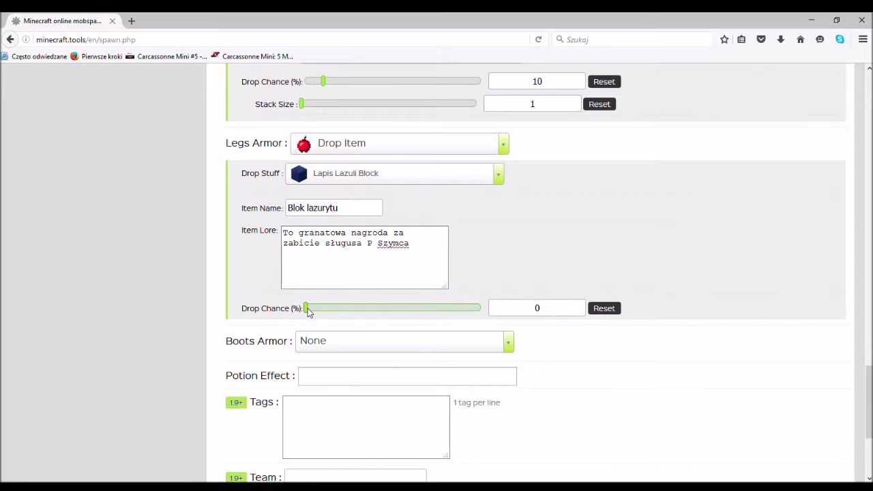
{"action": "left_click_drag", "start_coordinate": [308, 311], "coordinate": [511, 279]}
{"action": "scroll", "coordinate": [703, 261], "scroll_direction": "down", "scroll_amount": 5}
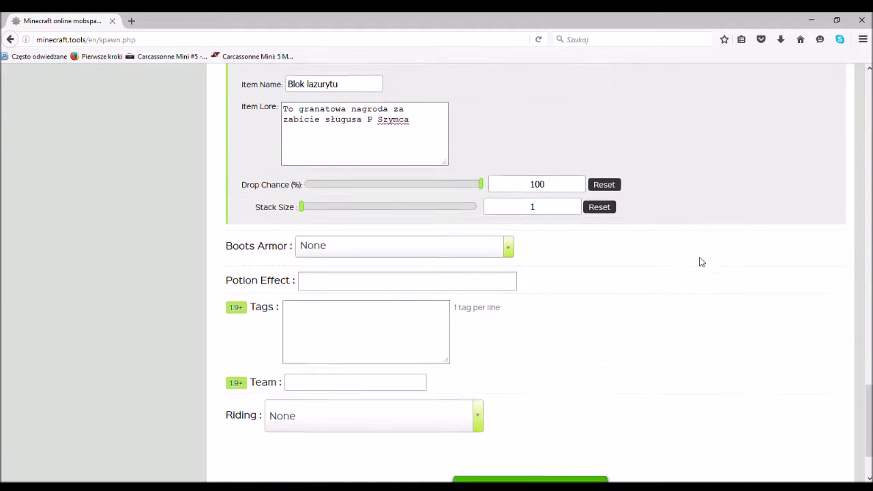
Set the zombie's boots armor to Armor and choose the Leather Boots
{"action": "left_click", "coordinate": [509, 185]}
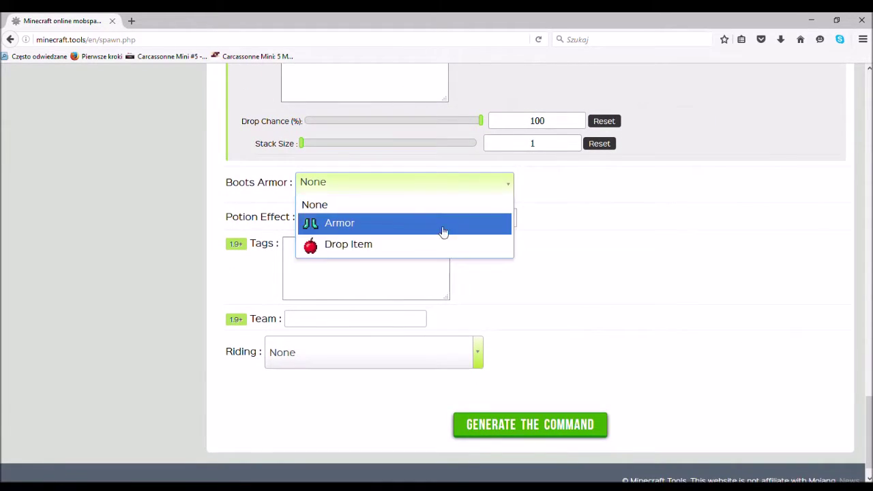
{"action": "left_click", "coordinate": [442, 224]}
{"action": "left_click", "coordinate": [456, 216]}
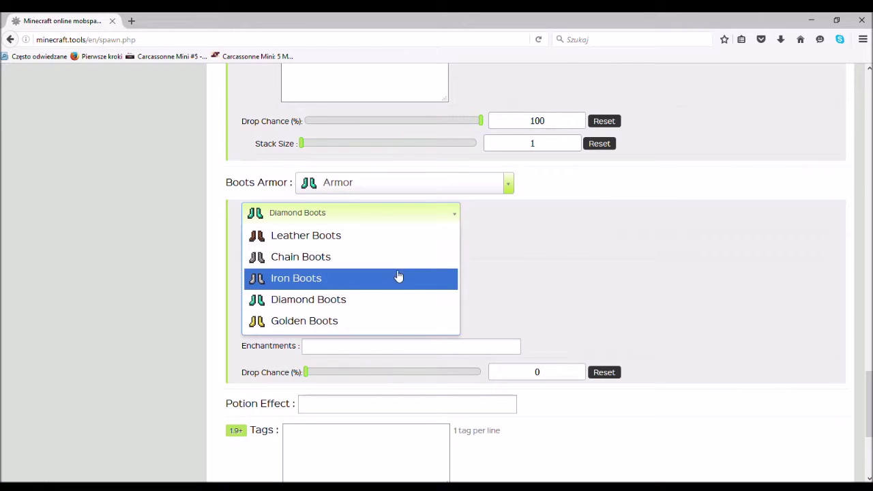
{"action": "left_click", "coordinate": [415, 239]}
Color the Leather Boots blue, 0505FF
{"action": "left_click", "coordinate": [285, 243]}
{"action": "left_click_drag", "start_coordinate": [302, 265], "coordinate": [326, 255]}
{"action": "left_click_drag", "start_coordinate": [370, 279], "coordinate": [371, 254]}
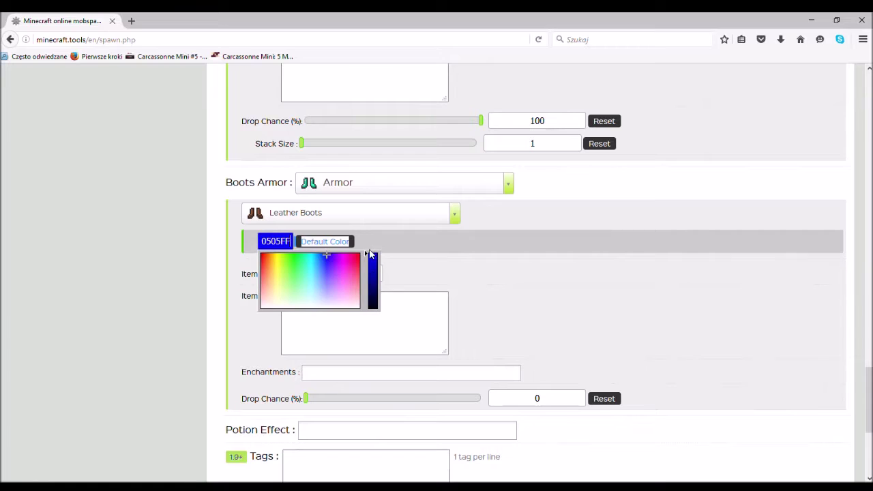
{"action": "left_click", "coordinate": [598, 288]}
Name the Leather Boots "Granatowe buty"
{"action": "left_click", "coordinate": [364, 275]}
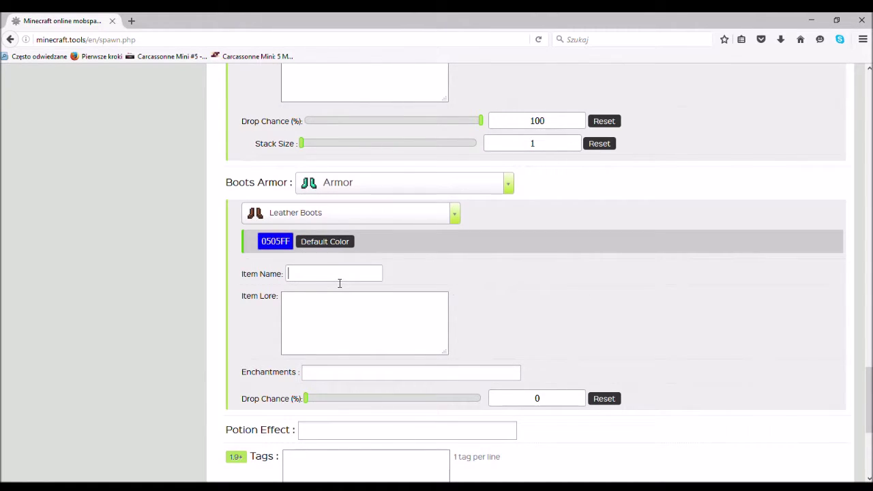
{"action": "type", "text": "Granatowe buty"}
{"action": "left_click", "coordinate": [339, 316]}
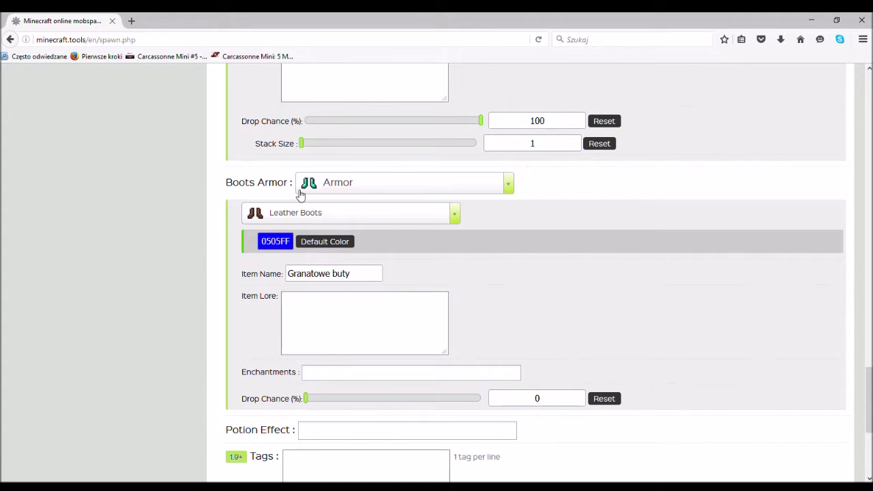
{"action": "type", "text": "Polec"}
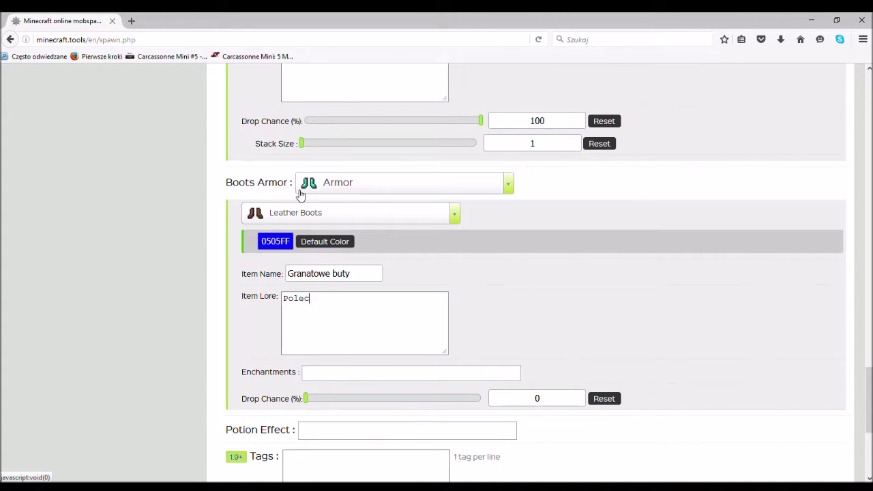
{"action": "type", "text": "am"}
{"action": "key", "text": "BackSpace"}
{"action": "key", "text": "BackSpace"}
{"action": "key", "text": "BackSpace"}
{"action": "key", "text": "BackSpace"}
{"action": "key", "text": "BackSpace"}
{"action": "key", "text": "BackSpace"}
{"action": "key", "text": "BackSpace"}
Write the Leather Boots' lore "To rzadki drop ze sługusa" followed by the boss's name
{"action": "type", "text": "To"}
{"action": "type", "text": " rzadki dro"}
{"action": "type", "text": "p ze sługus"}
{"action": "type", "text": "a P Szymon"}
Replace the Leather Tunic's lore with the boots' lore, "To rzadki drop ze sługusa" followed by the boss's name
{"action": "scroll", "coordinate": [280, 176], "scroll_direction": "up", "scroll_amount": 7}
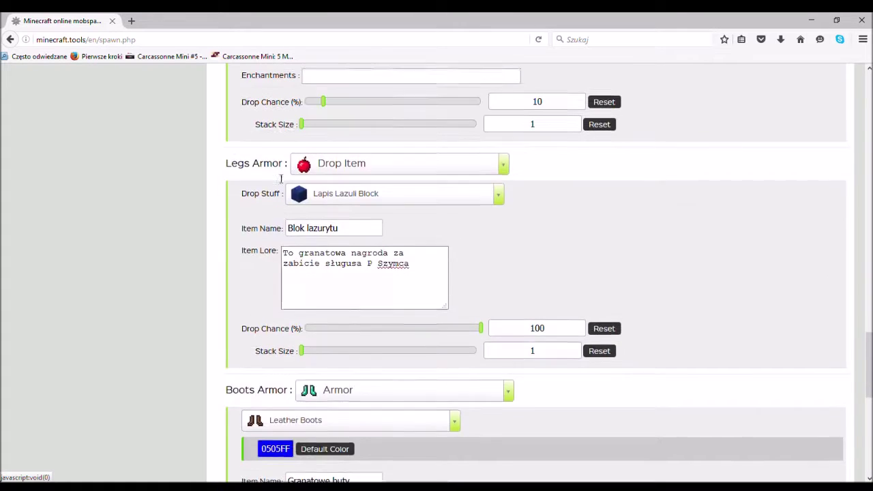
{"action": "scroll", "coordinate": [370, 280], "scroll_direction": "down", "scroll_amount": 2}
{"action": "left_click_drag", "start_coordinate": [400, 266], "coordinate": [218, 241]}
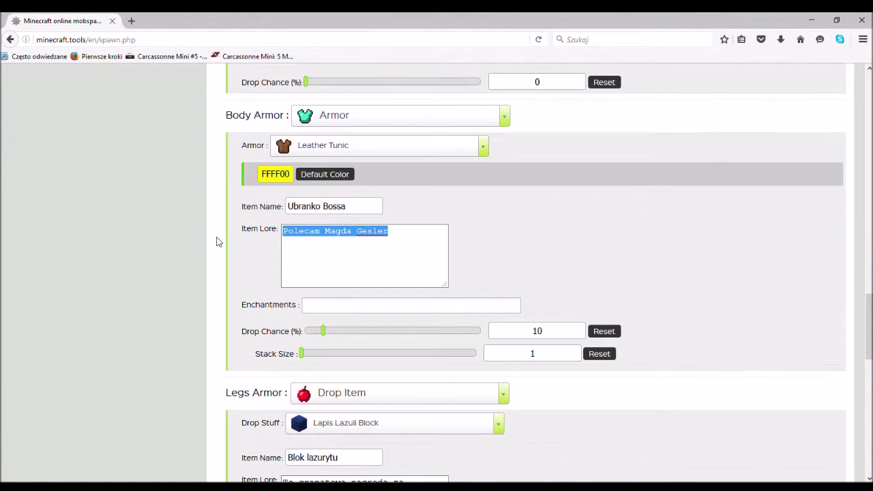
{"action": "scroll", "coordinate": [217, 241], "scroll_direction": "down", "scroll_amount": 5}
{"action": "left_click_drag", "start_coordinate": [382, 331], "coordinate": [295, 288]}
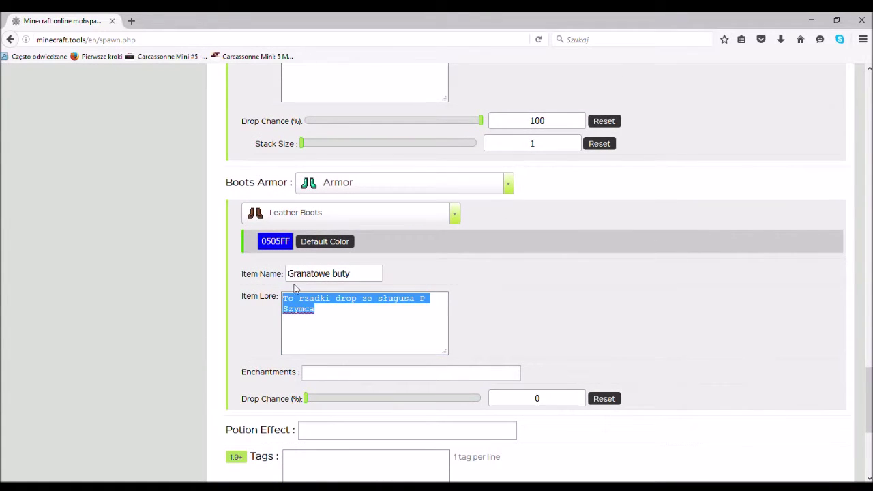
{"action": "key", "text": "ctrl+plus"}
{"action": "key", "text": "ctrl+plus"}
{"action": "key", "text": "ctrl+plus"}
{"action": "scroll", "coordinate": [571, 289], "scroll_direction": "up", "scroll_amount": 5}
{"action": "scroll", "coordinate": [571, 289], "scroll_direction": "down", "scroll_amount": 3}
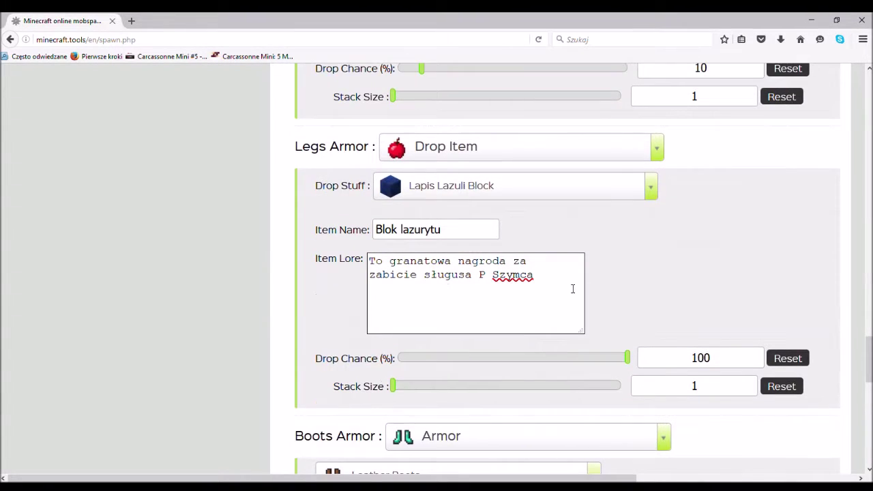
{"action": "key", "text": "ctrl+minus"}
{"action": "key", "text": "ctrl+minus"}
{"action": "key", "text": "ctrl+minus"}
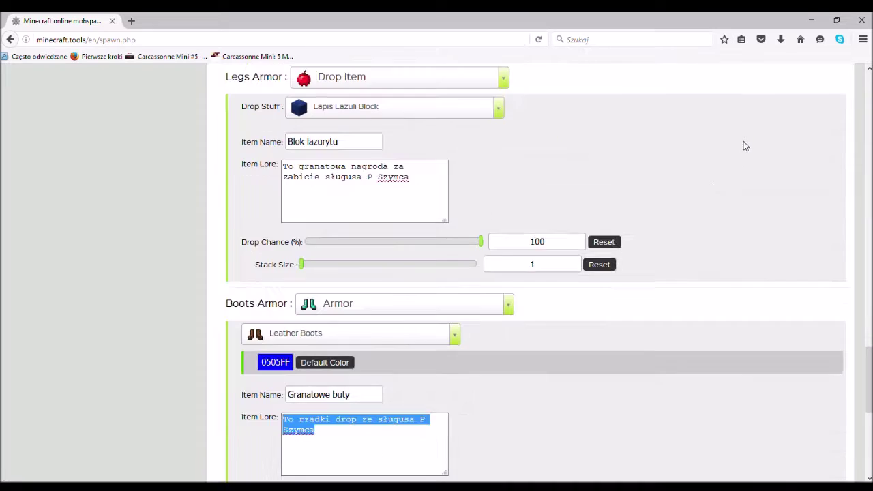
{"action": "key", "text": "ctrl+plus"}
{"action": "key", "text": "ctrl+plus"}
{"action": "key", "text": "ctrl+plus"}
{"action": "scroll", "coordinate": [702, 160], "scroll_direction": "up", "scroll_amount": 5}
{"action": "scroll", "coordinate": [702, 160], "scroll_direction": "up", "scroll_amount": 5}
{"action": "scroll", "coordinate": [369, 312], "scroll_direction": "down", "scroll_amount": 5}
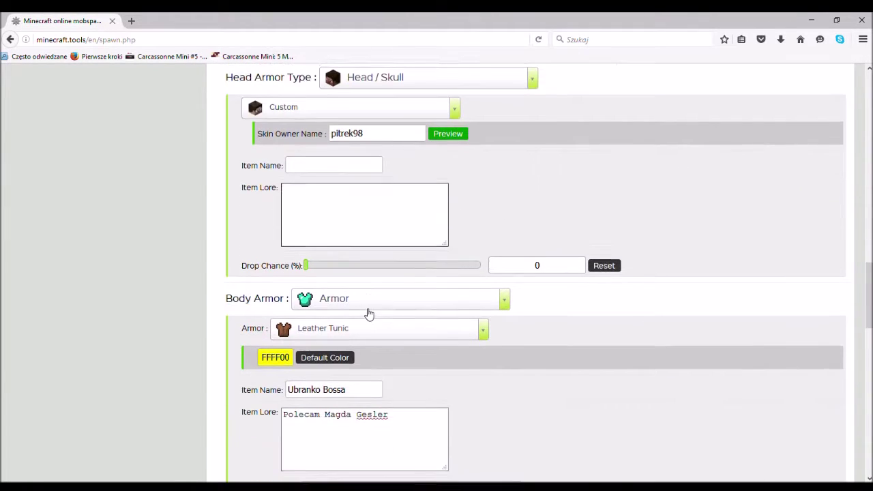
{"action": "key", "text": "ctrl+a"}
{"action": "type", "text": "To rzadki drop ze sługusa P Szymca"}
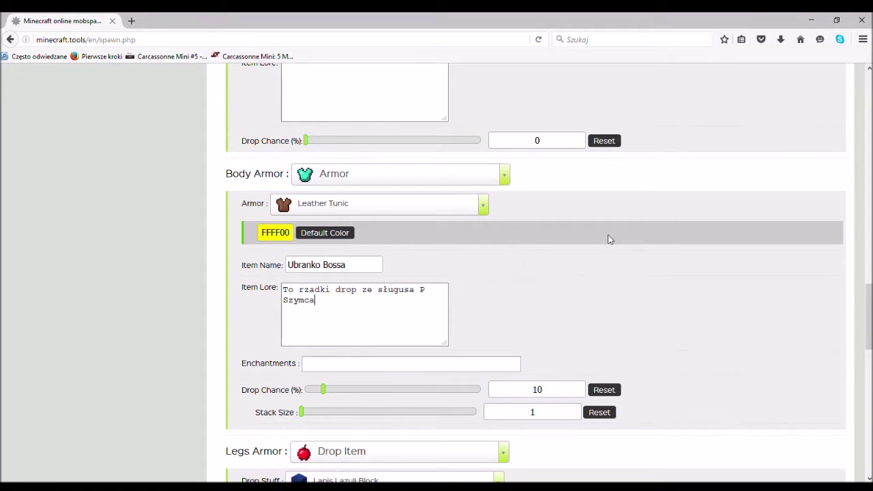
Enchant the Leather Boots with Feather Falling and set their drop chance to 5%
{"action": "scroll", "coordinate": [590, 266], "scroll_direction": "down", "scroll_amount": 3}
{"action": "scroll", "coordinate": [590, 266], "scroll_direction": "down", "scroll_amount": 10}
{"action": "scroll", "coordinate": [556, 276], "scroll_direction": "up", "scroll_amount": 4}
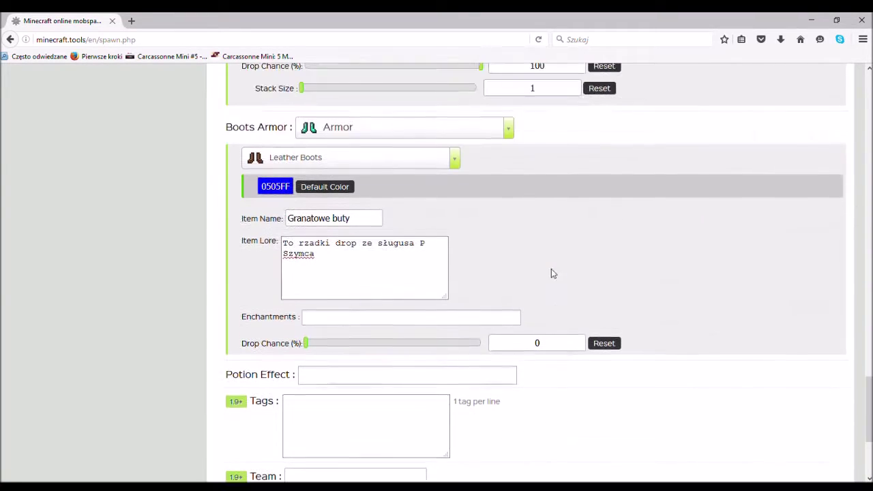
{"action": "left_click", "coordinate": [355, 325]}
{"action": "scroll", "coordinate": [409, 273], "scroll_direction": "down", "scroll_amount": 1}
{"action": "scroll", "coordinate": [409, 273], "scroll_direction": "up", "scroll_amount": 1}
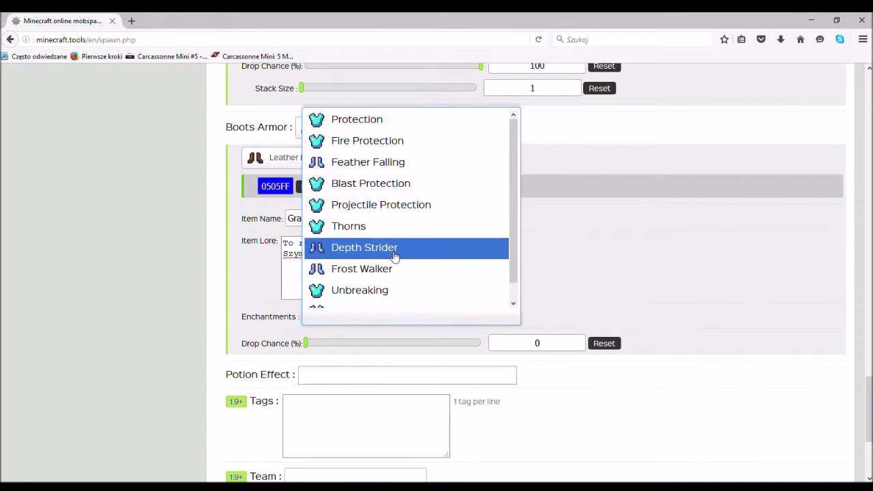
{"action": "scroll", "coordinate": [394, 256], "scroll_direction": "up", "scroll_amount": 4}
{"action": "scroll", "coordinate": [392, 254], "scroll_direction": "down", "scroll_amount": 7}
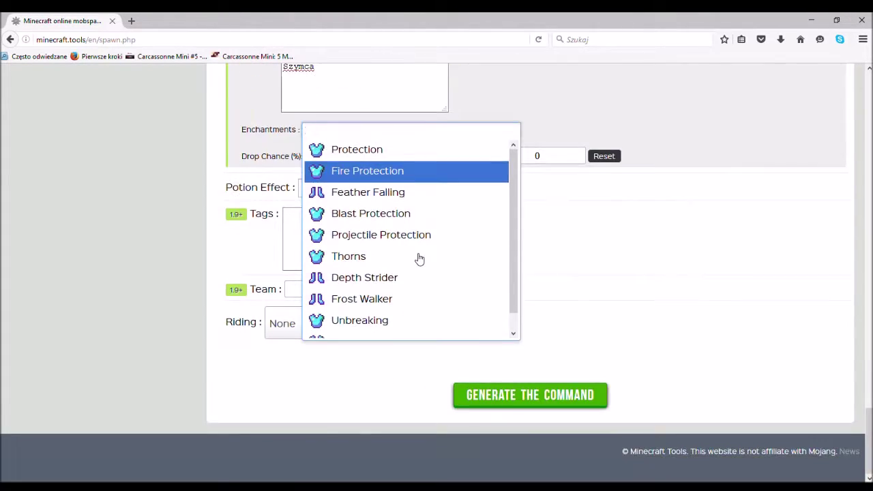
{"action": "scroll", "coordinate": [420, 258], "scroll_direction": "up", "scroll_amount": 5}
{"action": "scroll", "coordinate": [419, 253], "scroll_direction": "down", "scroll_amount": 2}
{"action": "scroll", "coordinate": [478, 273], "scroll_direction": "up", "scroll_amount": 1}
{"action": "mouse_move", "coordinate": [515, 307]}
{"action": "left_mouse_down"}
{"action": "mouse_move", "coordinate": [513, 343]}
{"action": "mouse_move", "coordinate": [515, 292]}
{"action": "left_mouse_up"}
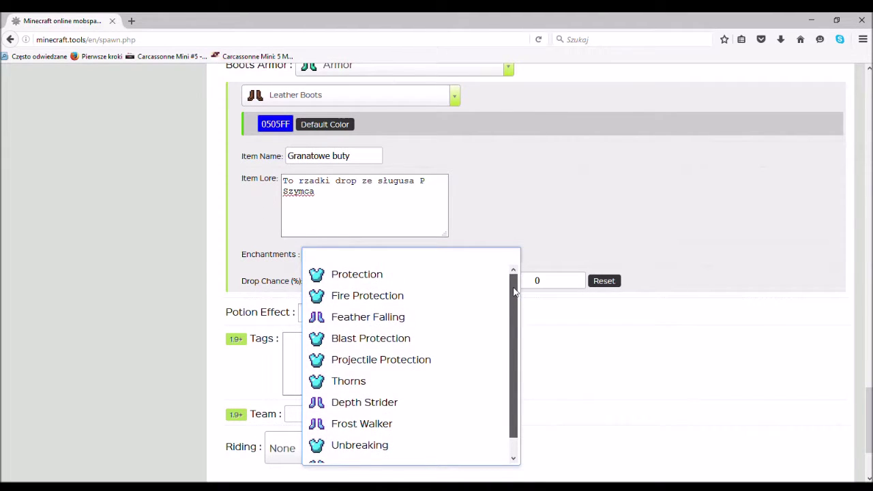
{"action": "left_click", "coordinate": [427, 318]}
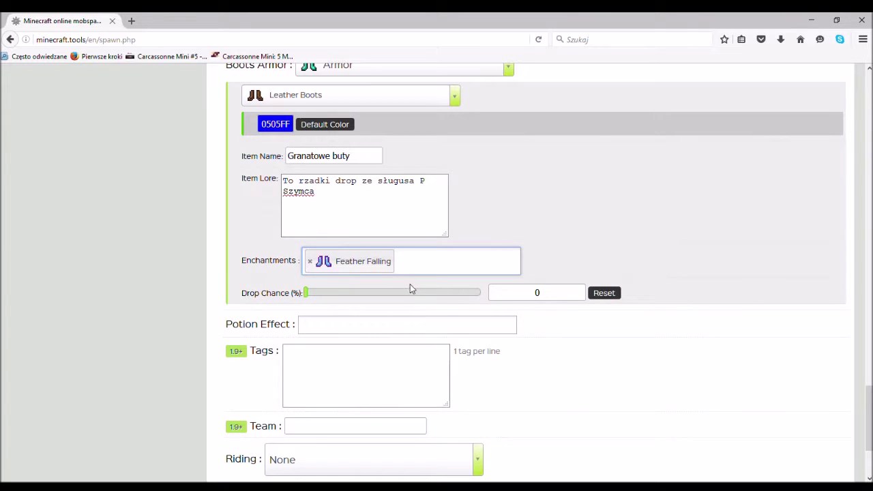
{"action": "left_click_drag", "start_coordinate": [306, 296], "coordinate": [316, 296]}
Look through the potion effects available for the zombie without choosing one
{"action": "scroll", "coordinate": [351, 298], "scroll_direction": "down", "scroll_amount": 3}
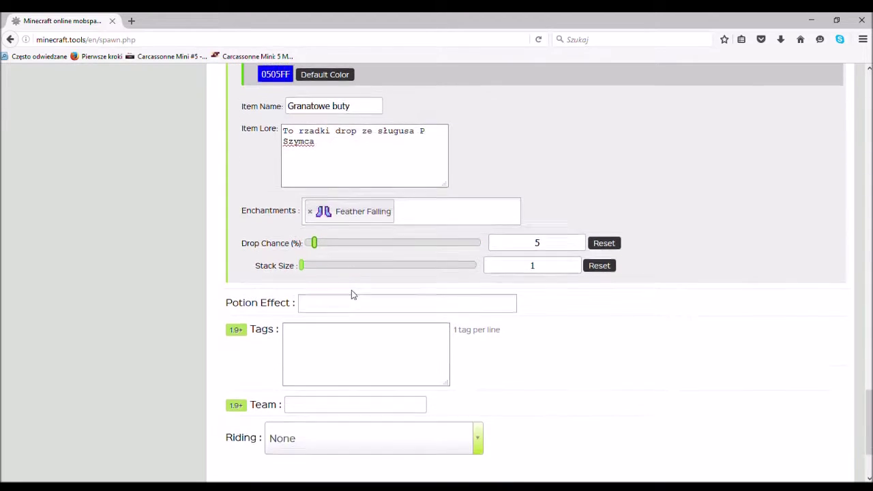
{"action": "left_click", "coordinate": [346, 230]}
{"action": "scroll", "coordinate": [357, 286], "scroll_direction": "down", "scroll_amount": 6}
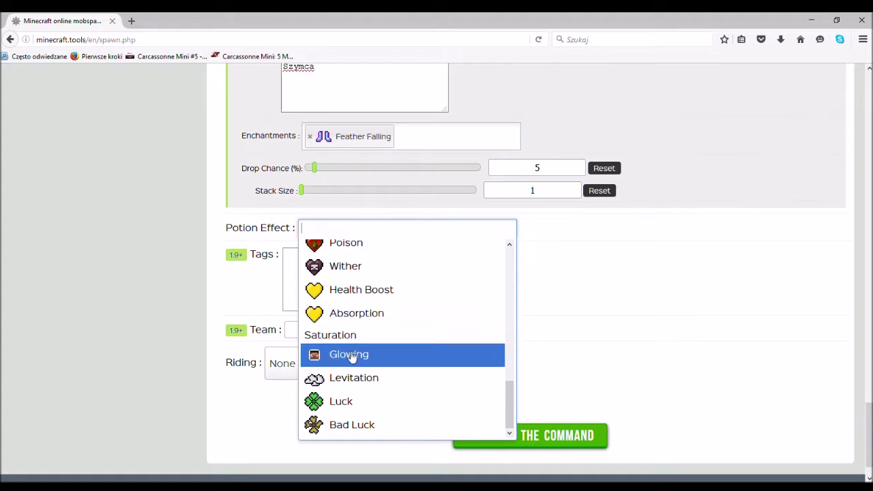
{"action": "scroll", "coordinate": [335, 402], "scroll_direction": "up", "scroll_amount": 6}
{"action": "scroll", "coordinate": [334, 379], "scroll_direction": "down", "scroll_amount": 4}
{"action": "scroll", "coordinate": [368, 345], "scroll_direction": "up", "scroll_amount": 8}
{"action": "scroll", "coordinate": [505, 342], "scroll_direction": "down", "scroll_amount": 2}
{"action": "scroll", "coordinate": [505, 341], "scroll_direction": "down", "scroll_amount": 2}
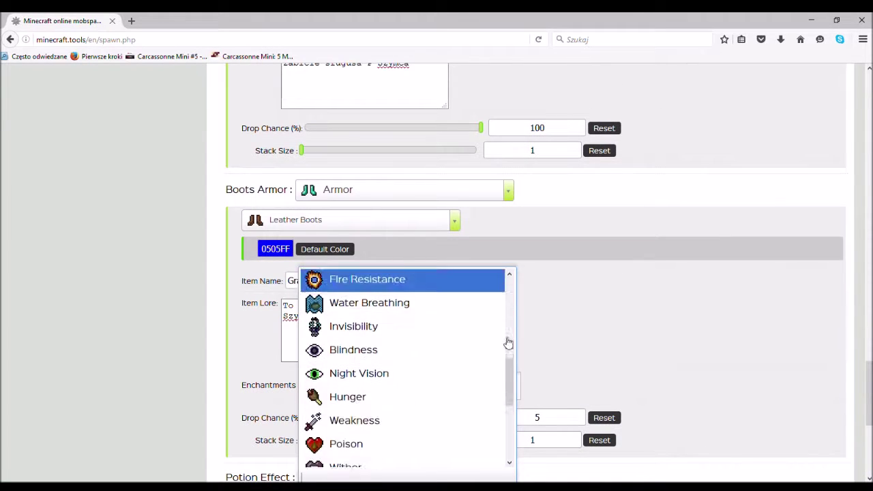
{"action": "scroll", "coordinate": [834, 324], "scroll_direction": "up", "scroll_amount": 5}
{"action": "scroll", "coordinate": [834, 324], "scroll_direction": "down", "scroll_amount": 6}
{"action": "scroll", "coordinate": [834, 323], "scroll_direction": "down", "scroll_amount": 5}
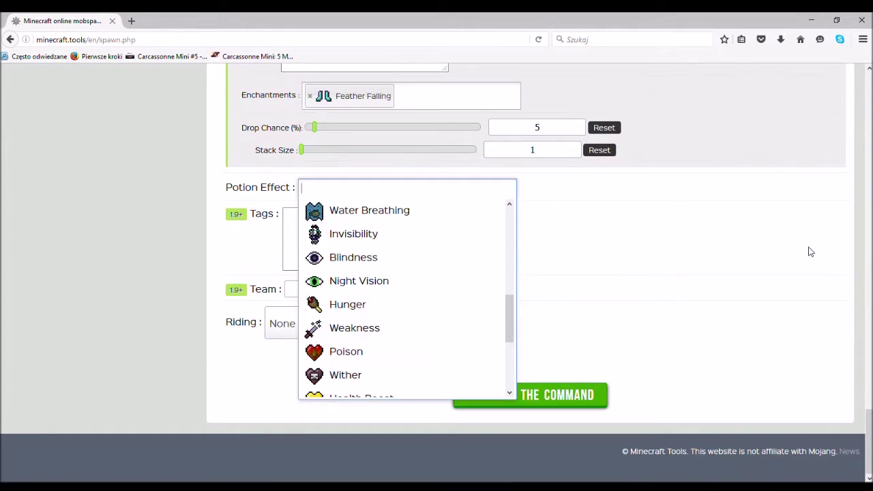
{"action": "left_click", "coordinate": [599, 282]}
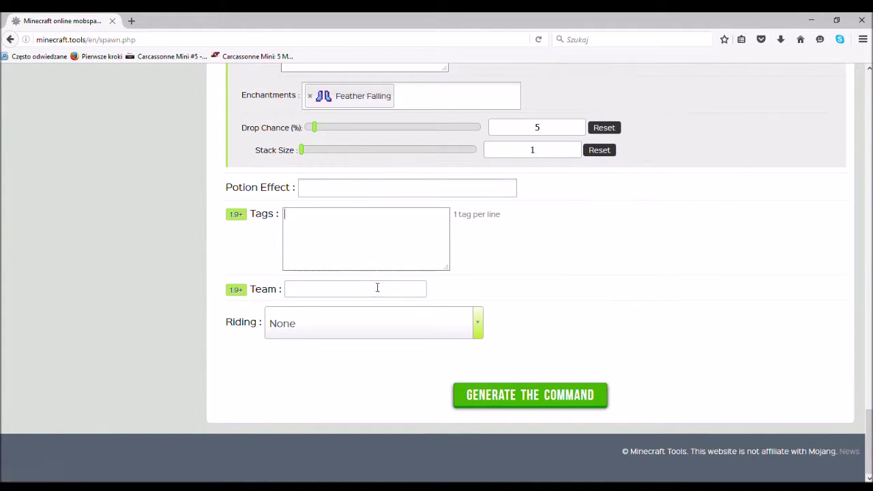
Make the zombie ride an Undead Horse and generate the summon command
{"action": "left_click", "coordinate": [480, 324]}
{"action": "scroll", "coordinate": [423, 260], "scroll_direction": "down", "scroll_amount": 3}
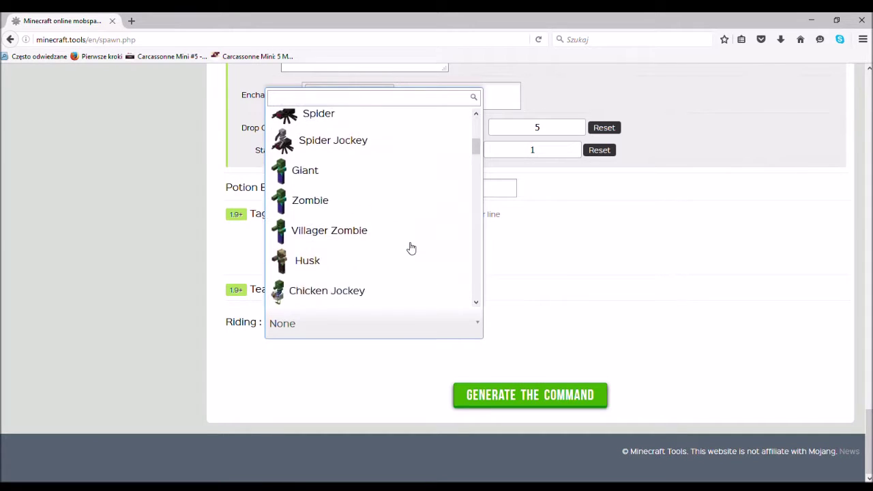
{"action": "scroll", "coordinate": [411, 248], "scroll_direction": "down", "scroll_amount": 3}
{"action": "scroll", "coordinate": [418, 225], "scroll_direction": "up", "scroll_amount": 8}
{"action": "scroll", "coordinate": [421, 161], "scroll_direction": "up", "scroll_amount": 3}
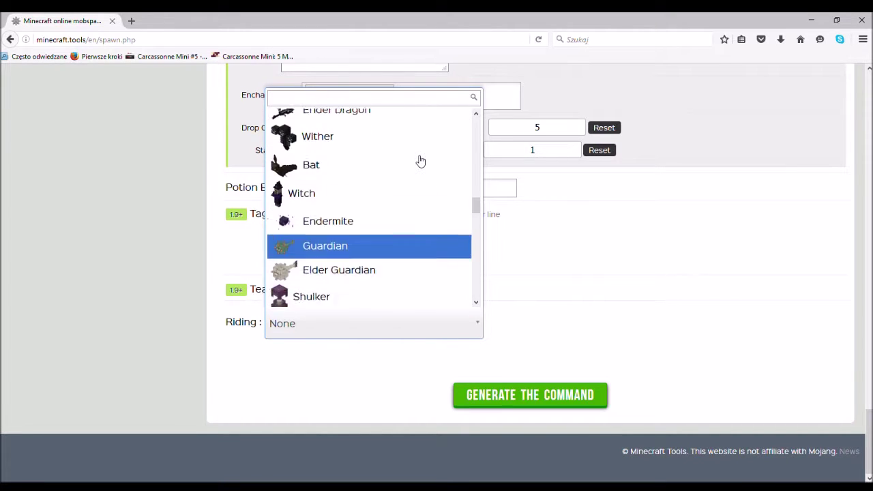
{"action": "scroll", "coordinate": [420, 161], "scroll_direction": "up", "scroll_amount": 3}
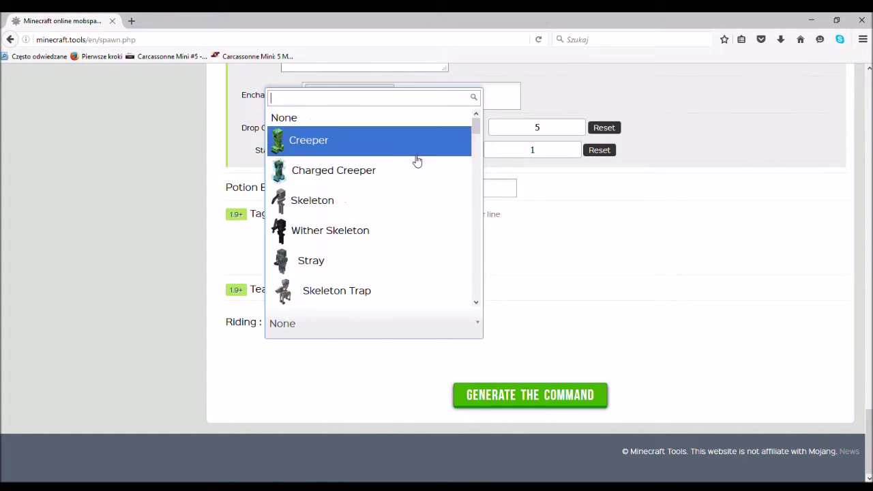
{"action": "scroll", "coordinate": [384, 223], "scroll_direction": "down", "scroll_amount": 5}
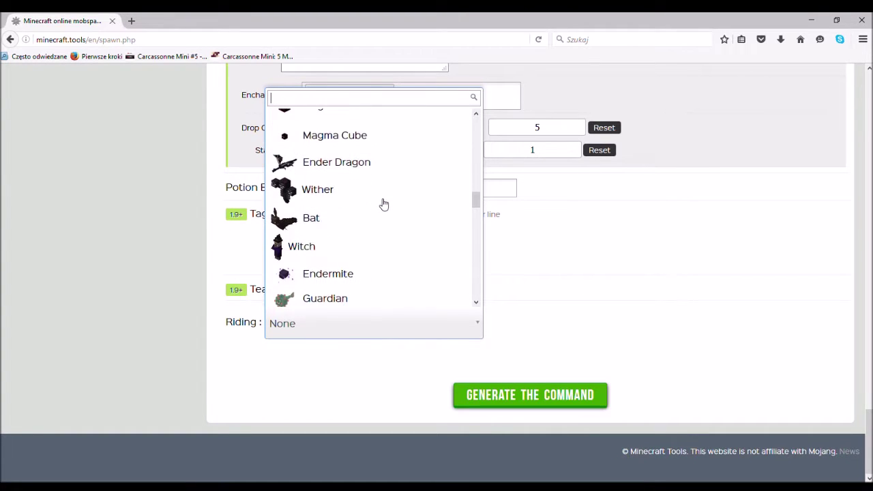
{"action": "scroll", "coordinate": [384, 203], "scroll_direction": "down", "scroll_amount": 4}
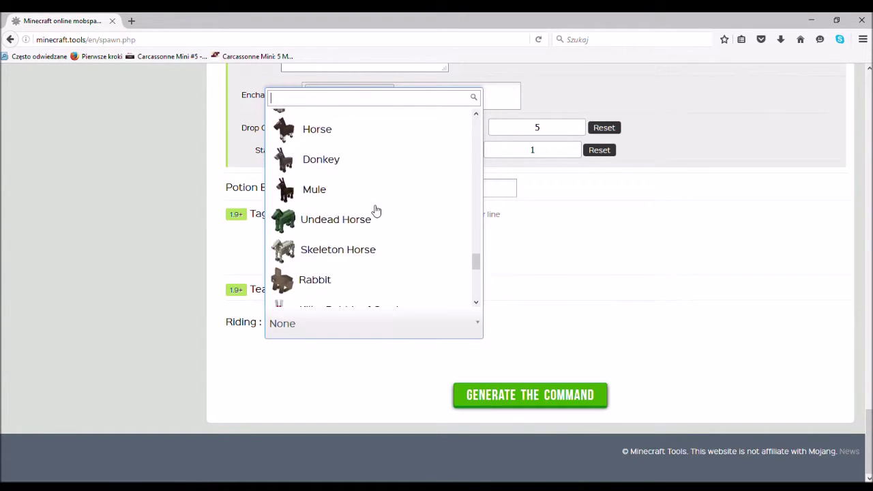
{"action": "left_click", "coordinate": [369, 148]}
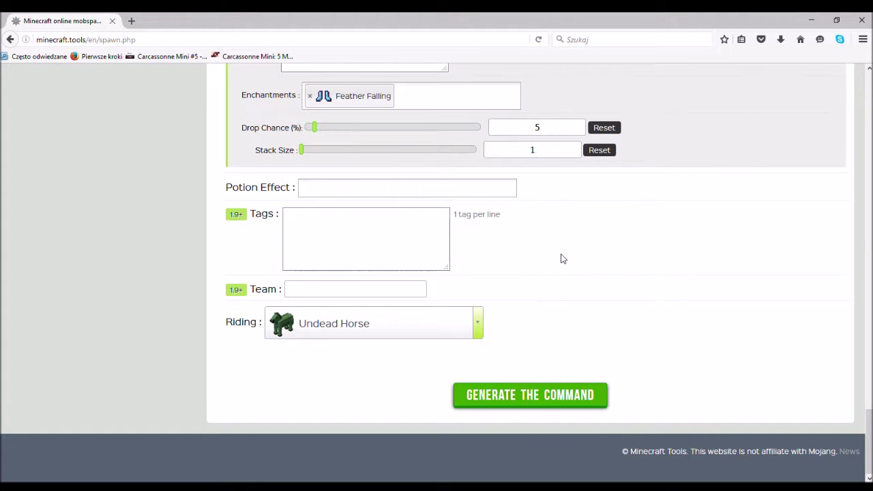
{"action": "left_click", "coordinate": [530, 395]}
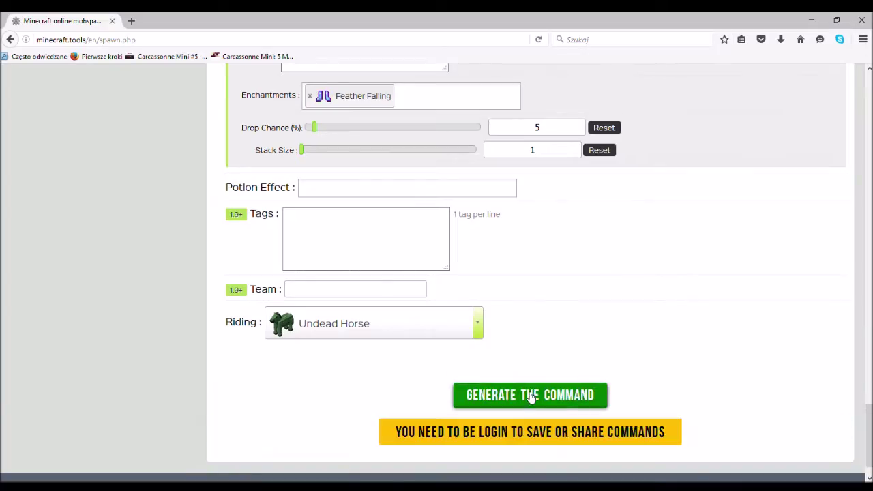
Examine the generated summon commands for Minecraft 1.10, 1.9 and 1.8 and the egg spawner command
{"action": "scroll", "coordinate": [625, 330], "scroll_direction": "down", "scroll_amount": 10}
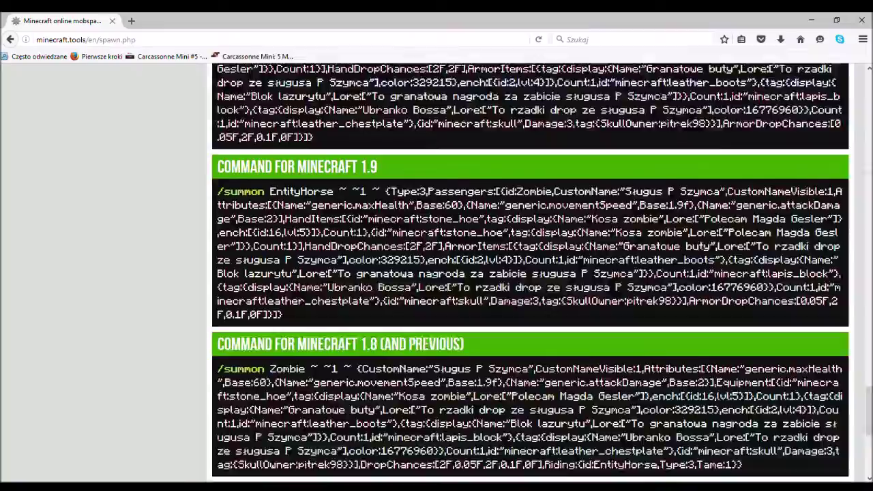
{"action": "scroll", "coordinate": [530, 273], "scroll_direction": "up", "scroll_amount": 10}
{"action": "scroll", "coordinate": [531, 273], "scroll_direction": "down", "scroll_amount": 2}
{"action": "scroll", "coordinate": [531, 273], "scroll_direction": "up", "scroll_amount": 2}
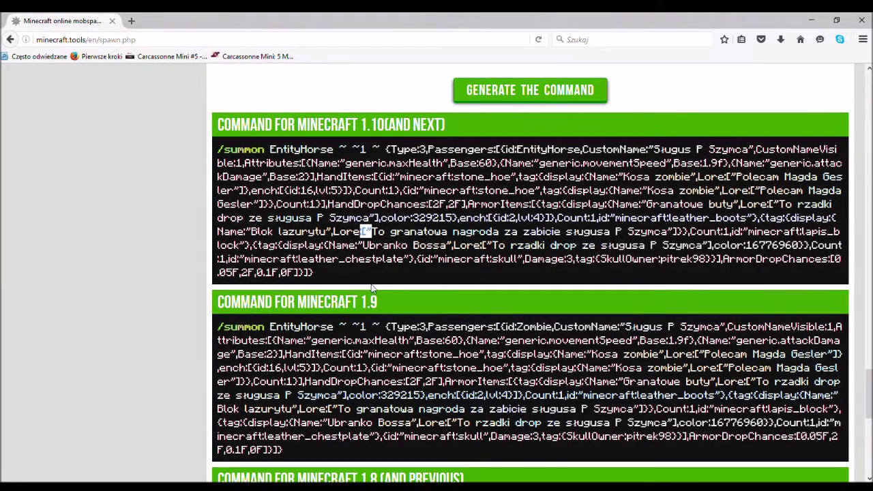
{"action": "double_click", "coordinate": [417, 232]}
{"action": "triple_click", "coordinate": [418, 232]}
{"action": "double_click", "coordinate": [417, 232]}
{"action": "left_click", "coordinate": [386, 367]}
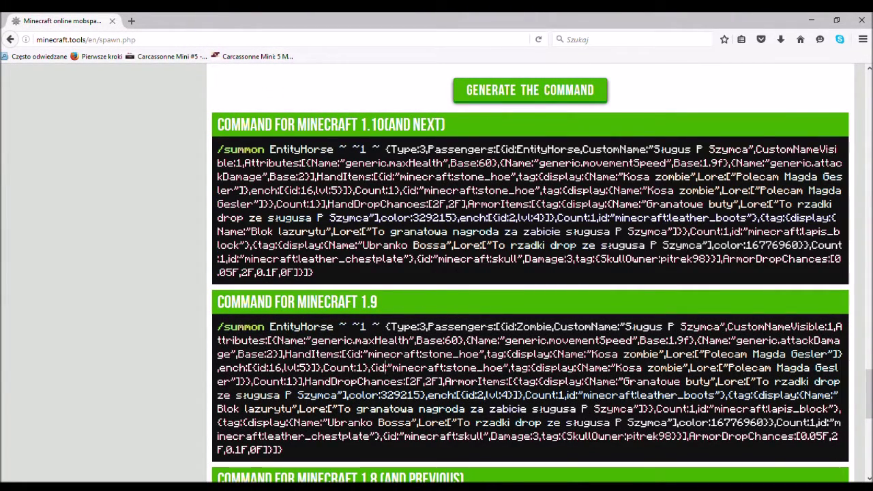
{"action": "scroll", "coordinate": [386, 367], "scroll_direction": "down", "scroll_amount": 1}
{"action": "scroll", "coordinate": [386, 367], "scroll_direction": "up", "scroll_amount": 1}
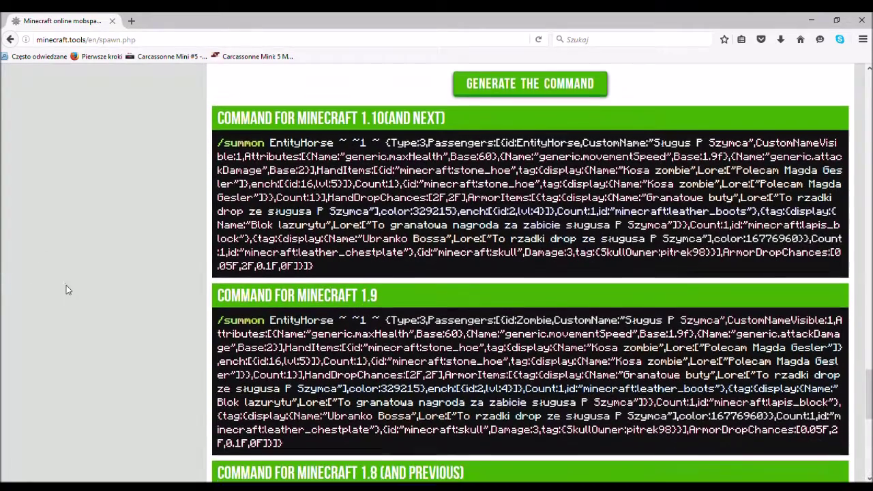
{"action": "scroll", "coordinate": [66, 290], "scroll_direction": "down", "scroll_amount": 1}
{"action": "scroll", "coordinate": [66, 290], "scroll_direction": "down", "scroll_amount": 3}
{"action": "scroll", "coordinate": [73, 272], "scroll_direction": "up", "scroll_amount": 3}
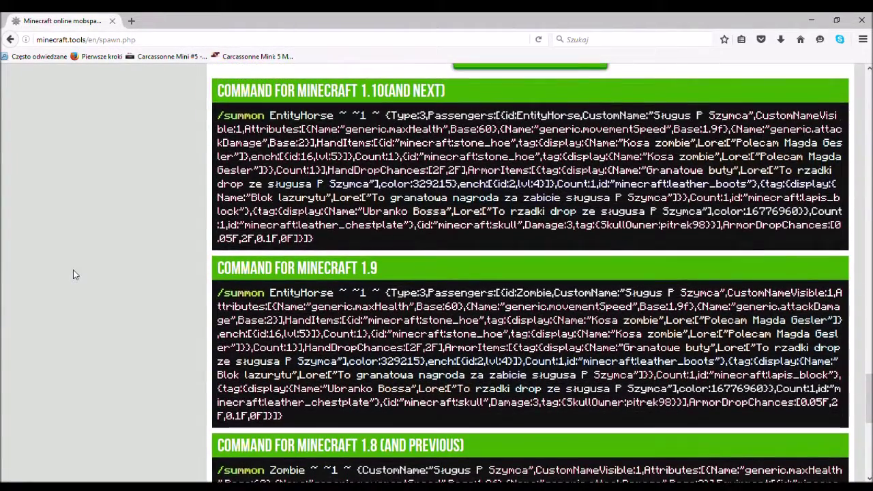
{"action": "scroll", "coordinate": [73, 274], "scroll_direction": "down", "scroll_amount": 5}
{"action": "scroll", "coordinate": [112, 267], "scroll_direction": "up", "scroll_amount": 2}
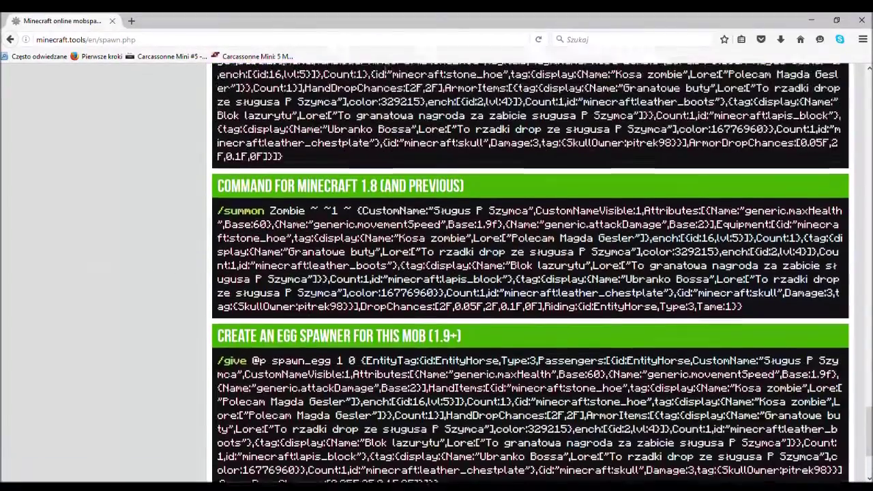
{"action": "scroll", "coordinate": [531, 273], "scroll_direction": "up", "scroll_amount": 2}
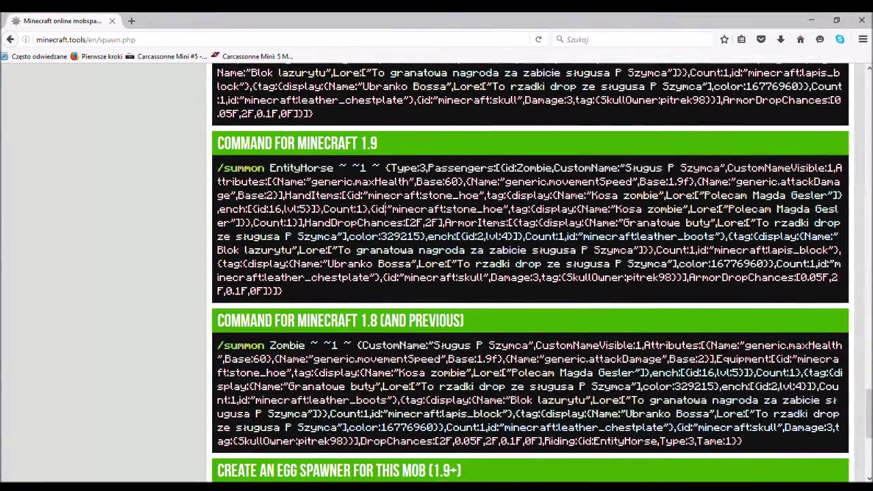
{"action": "scroll", "coordinate": [531, 273], "scroll_direction": "up", "scroll_amount": 2}
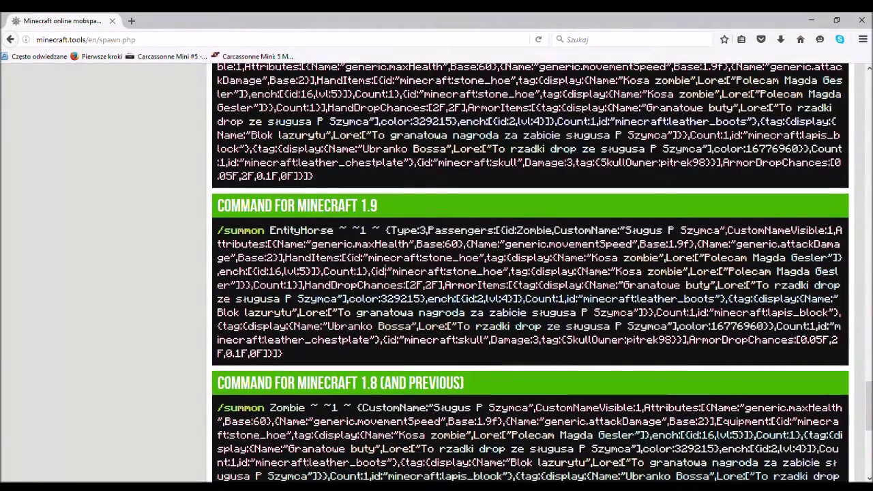
Copy the generated summon command for Minecraft 1.10 and switch to the Minecraft world
{"action": "scroll", "coordinate": [386, 395], "scroll_direction": "up", "scroll_amount": 3}
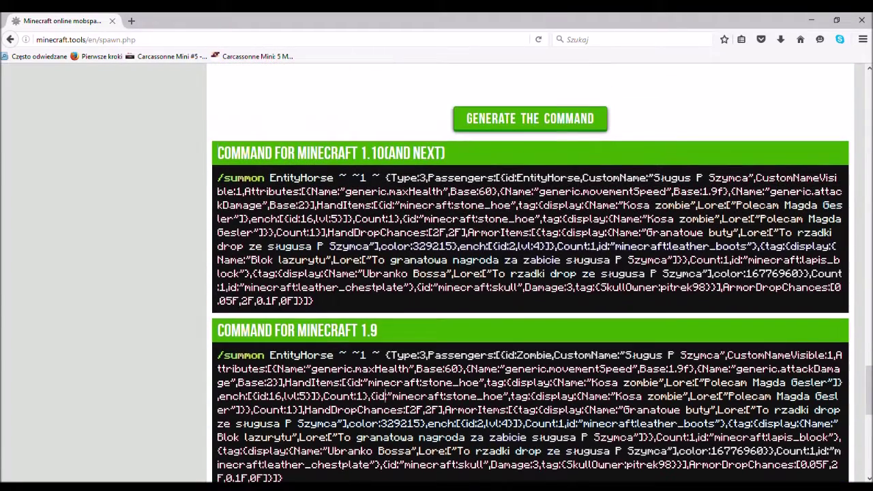
{"action": "triple_click", "coordinate": [333, 218]}
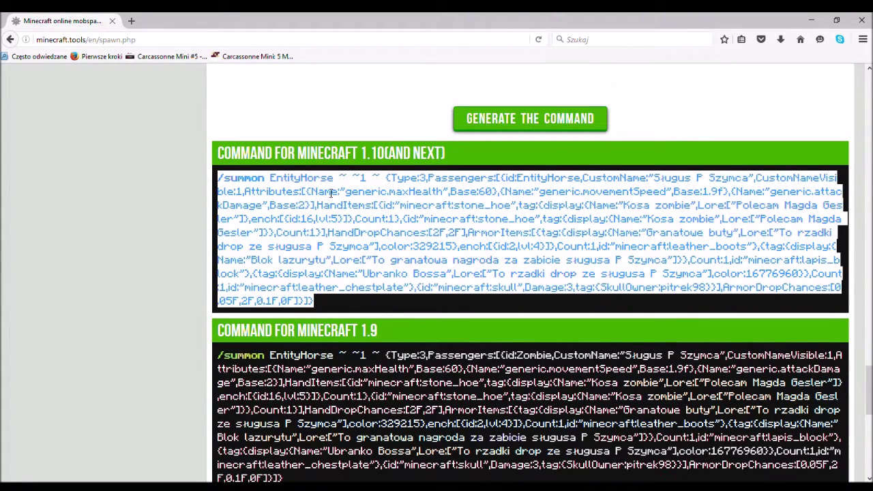
{"action": "key", "text": "alt+Tab"}
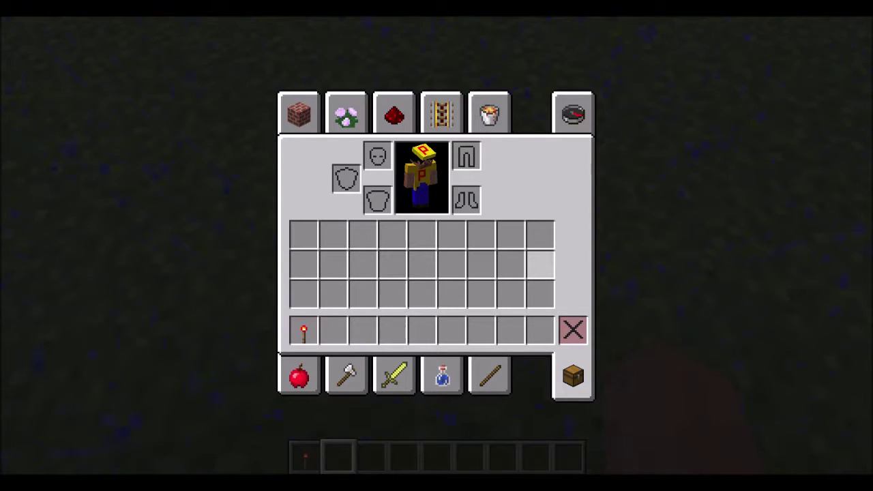
{"action": "key", "text": "e"}
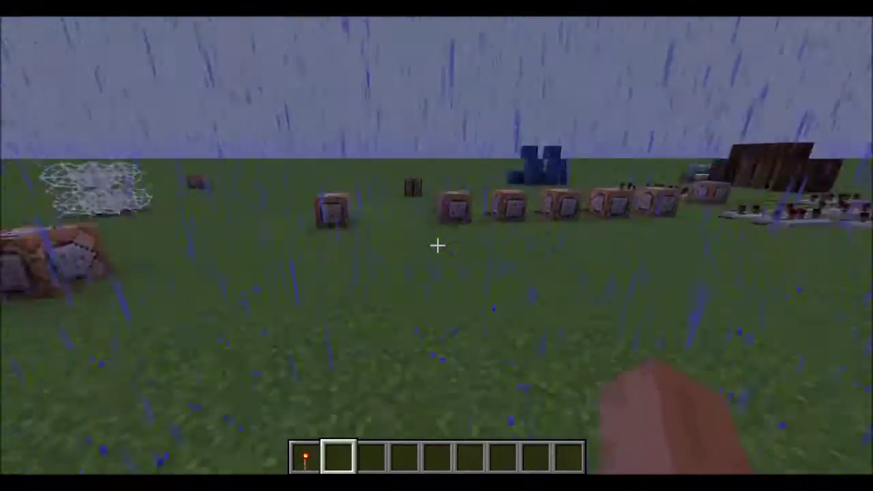
Take a copy of an existing command block and place it on an open patch of grass
{"action": "key", "text": "w"}
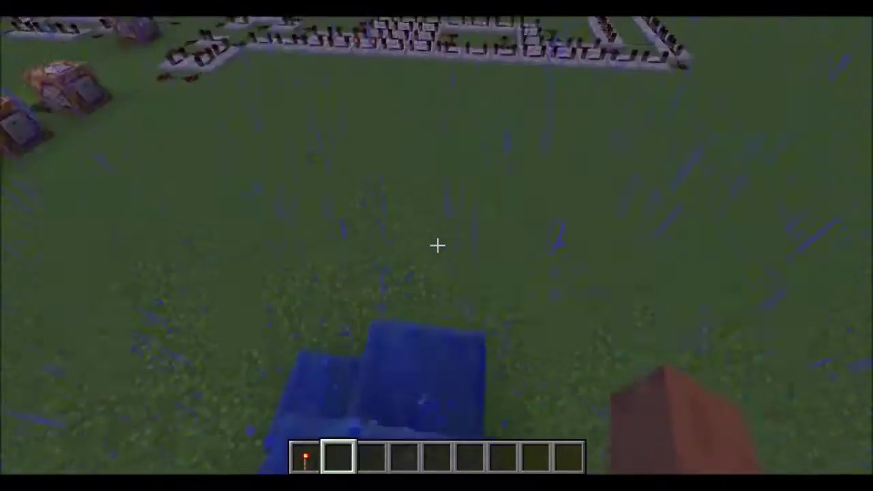
{"action": "key", "text": "1"}
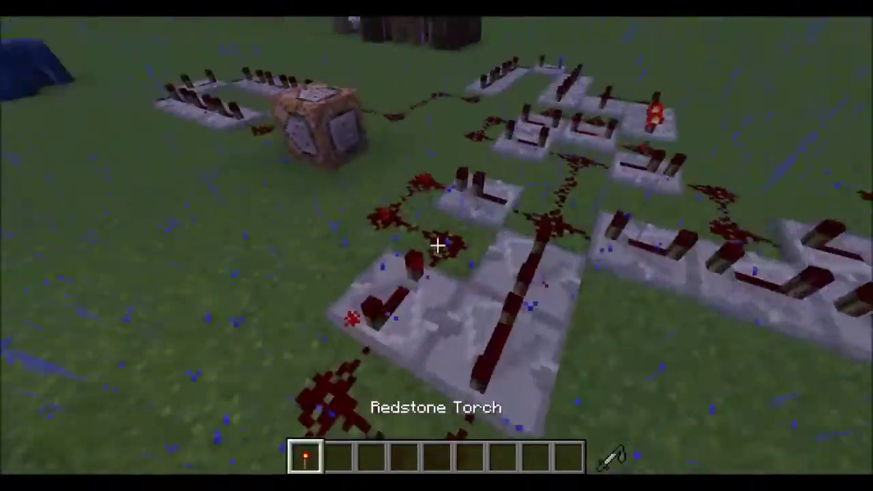
{"action": "key", "text": "2"}
{"action": "middle_click", "coordinate": [438, 245]}
{"action": "key", "text": "w"}
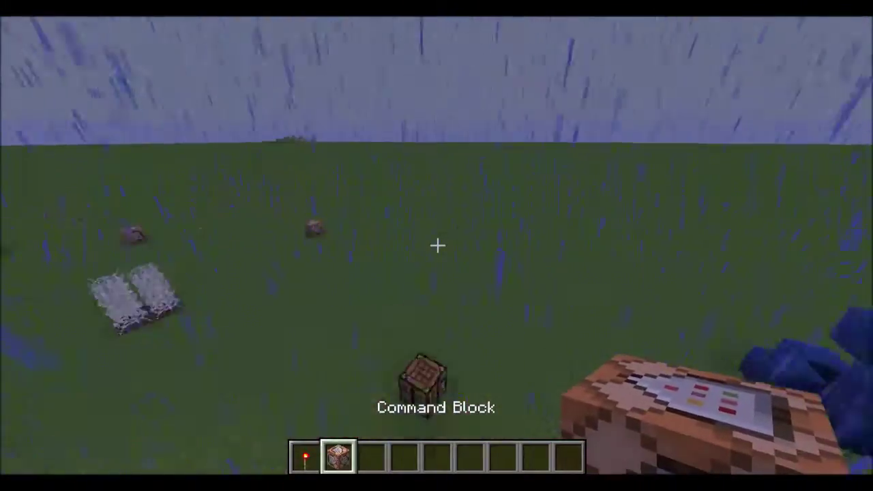
{"action": "right_click", "coordinate": [437, 245]}
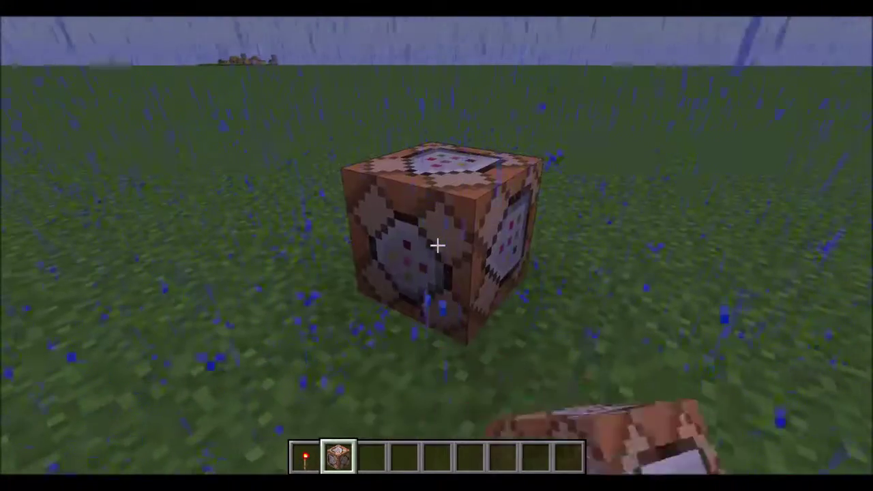
Paste the copied summon command into the new command block and change the passenger's id to Zombie
{"action": "right_click", "coordinate": [437, 245]}
{"action": "key", "text": "ctrl+v"}
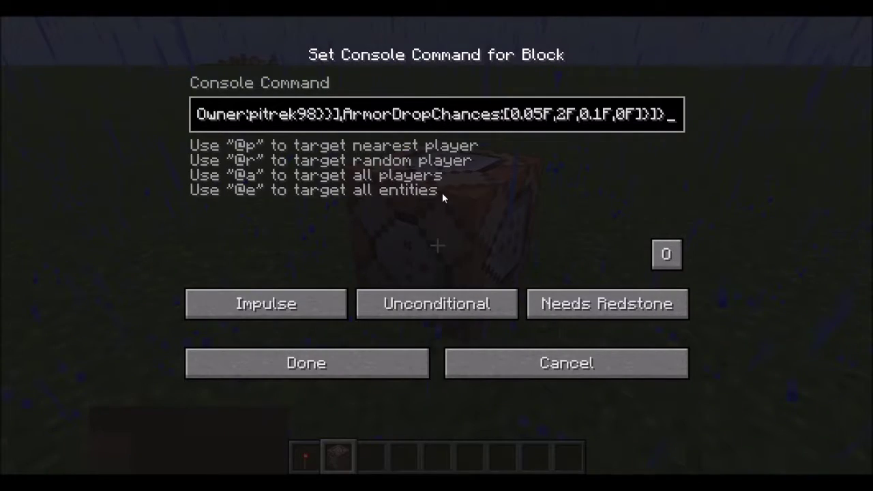
{"action": "key", "text": "Home"}
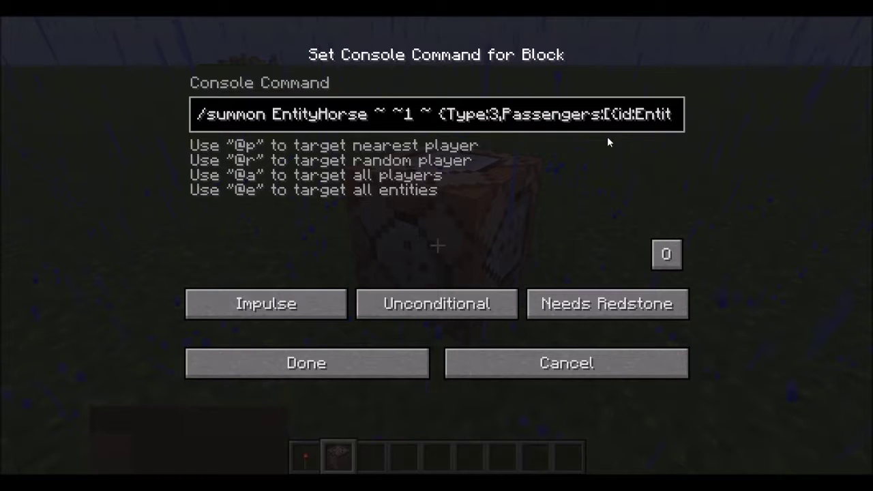
{"action": "key", "text": "Right"}
{"action": "key", "text": "Right"}
{"action": "key", "text": "Right"}
{"action": "key", "text": "Right"}
{"action": "key", "text": "Right"}
{"action": "key", "text": "Right"}
{"action": "key", "text": "Right"}
{"action": "key", "text": "Right"}
{"action": "key", "text": "Right"}
{"action": "key", "text": "Right"}
{"action": "key", "text": "Right"}
{"action": "key", "text": "Right"}
{"action": "key", "text": "Right"}
{"action": "key", "text": "Right"}
{"action": "key", "text": "Right"}
{"action": "key", "text": "Right"}
{"action": "key", "text": "Right"}
{"action": "key", "text": "Right"}
{"action": "key", "text": "Right"}
{"action": "key", "text": "Right"}
{"action": "key", "text": "Right"}
{"action": "key", "text": "Right"}
{"action": "key", "text": "Left"}
{"action": "key", "text": "Left"}
{"action": "key", "text": "Left"}
{"action": "key", "text": "Left"}
{"action": "key", "text": "Left"}
{"action": "key", "text": "Left"}
{"action": "key", "text": "Left"}
{"action": "key", "text": "Left"}
{"action": "key", "text": "Left"}
{"action": "key", "text": "Left"}
{"action": "key", "text": "Left"}
{"action": "key", "text": "Left"}
{"action": "key", "text": "Left"}
{"action": "key", "text": "Left"}
{"action": "key", "text": "Left"}
{"action": "key", "text": "Left"}
{"action": "key", "text": "Left"}
{"action": "key", "text": "Left"}
{"action": "key", "text": "Left"}
{"action": "key", "text": "Left"}
{"action": "key", "text": "Left"}
{"action": "key", "text": "Left"}
{"action": "key", "text": "Left"}
{"action": "key", "text": "Right"}
{"action": "key", "text": "Right"}
{"action": "key", "text": "Right"}
{"action": "key", "text": "BackSpace"}
{"action": "key", "text": "BackSpace"}
{"action": "key", "text": "BackSpace"}
{"action": "key", "text": "BackSpace"}
{"action": "key", "text": "BackSpace"}
{"action": "key", "text": "BackSpace"}
{"action": "key", "text": "BackSpace"}
{"action": "key", "text": "BackSpace"}
{"action": "key", "text": "BackSpace"}
{"action": "key", "text": "BackSpace"}
{"action": "key", "text": "BackSpace"}
{"action": "type", "text": "Zombie"}
Check the edited command from its beginning through the passenger id, CustomName and CustomNameVisible tags
{"action": "left_click", "coordinate": [198, 114]}
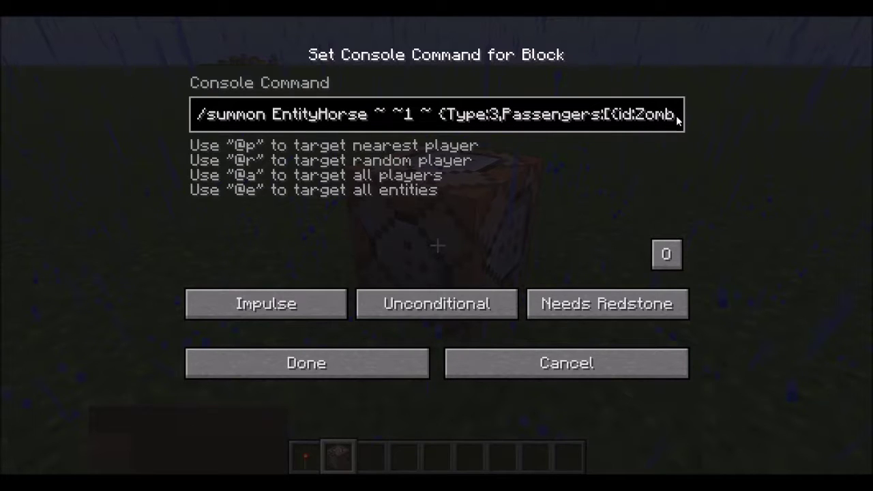
{"action": "key", "text": "Right"}
{"action": "key", "text": "Right"}
{"action": "key", "text": "Right"}
{"action": "key", "text": "Right"}
{"action": "key", "text": "Right"}
{"action": "key", "text": "Right"}
{"action": "key", "text": "Right"}
{"action": "key", "text": "Right"}
{"action": "key", "text": "Right"}
{"action": "key", "text": "Right"}
{"action": "key", "text": "Right"}
{"action": "key", "text": "Right"}
{"action": "key", "text": "Right"}
{"action": "key", "text": "Right"}
{"action": "key", "text": "Right"}
{"action": "key", "text": "Right"}
{"action": "key", "text": "Right"}
{"action": "key", "text": "Right"}
{"action": "key", "text": "Right"}
{"action": "key", "text": "Right"}
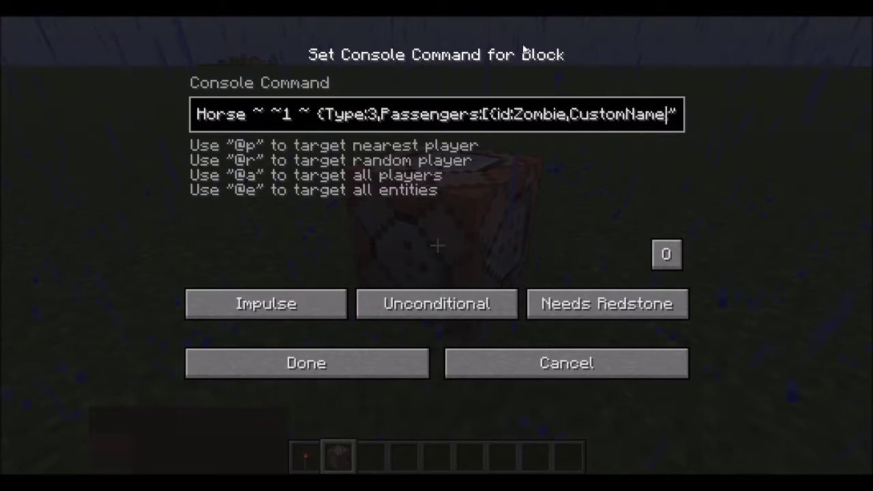
{"action": "key", "text": "Right"}
{"action": "key", "text": "Right"}
{"action": "key", "text": "Right"}
{"action": "key", "text": "Right"}
{"action": "key", "text": "Right"}
{"action": "key", "text": "Right"}
{"action": "key", "text": "Right"}
{"action": "key", "text": "Right"}
{"action": "key", "text": "Right"}
{"action": "key", "text": "Right"}
{"action": "key", "text": "Right"}
{"action": "key", "text": "Right"}
{"action": "key", "text": "Right"}
{"action": "key", "text": "Right"}
{"action": "key", "text": "Right"}
{"action": "key", "text": "Right"}
{"action": "key", "text": "Right"}
{"action": "key", "text": "Right"}
{"action": "key", "text": "Right"}
{"action": "key", "text": "Right"}
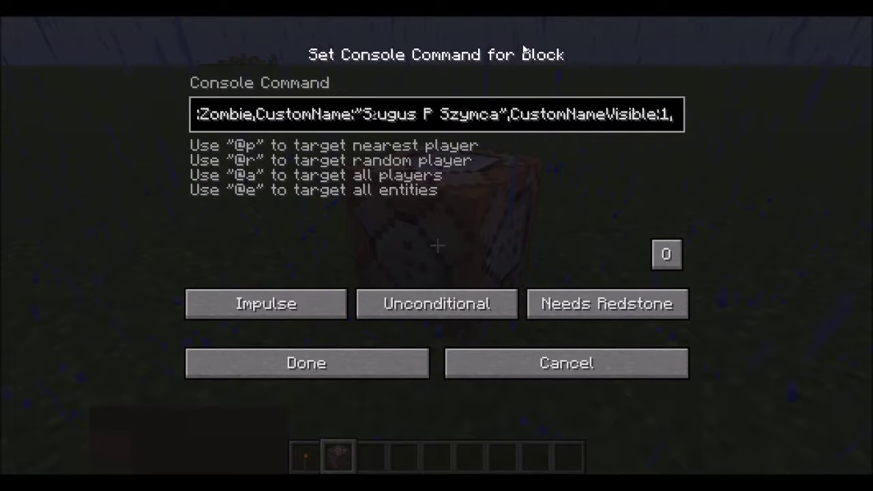
Make the command block run without needing redstone and save its command
{"action": "left_click", "coordinate": [554, 316]}
{"action": "left_click", "coordinate": [414, 354]}
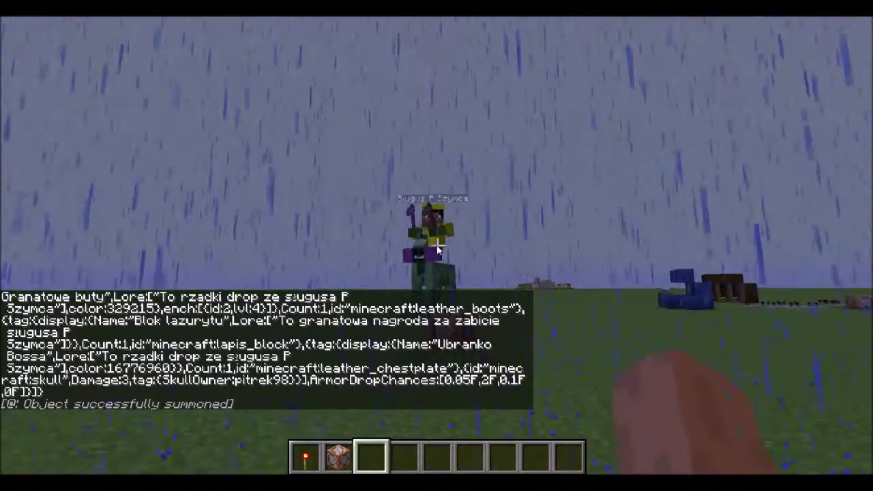
Switch to survival mode with the command /gamemode 0
{"action": "type", "text": "/gamemode 0"}
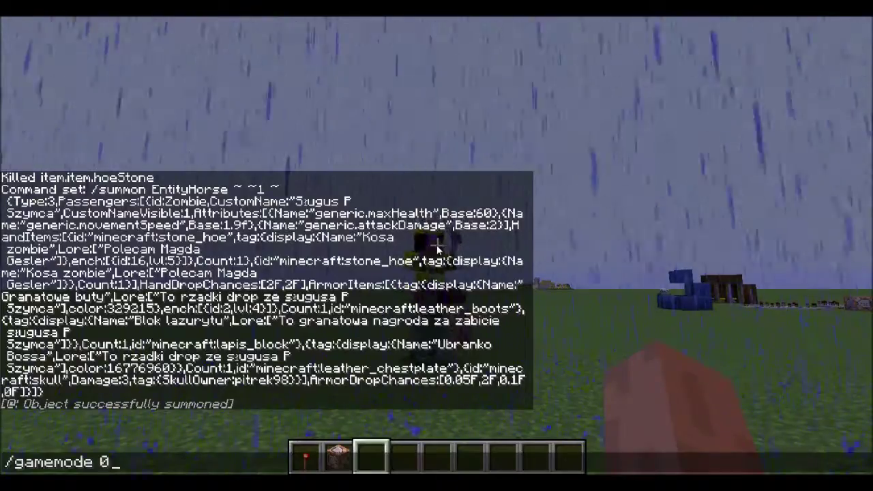
{"action": "key", "text": "Return"}
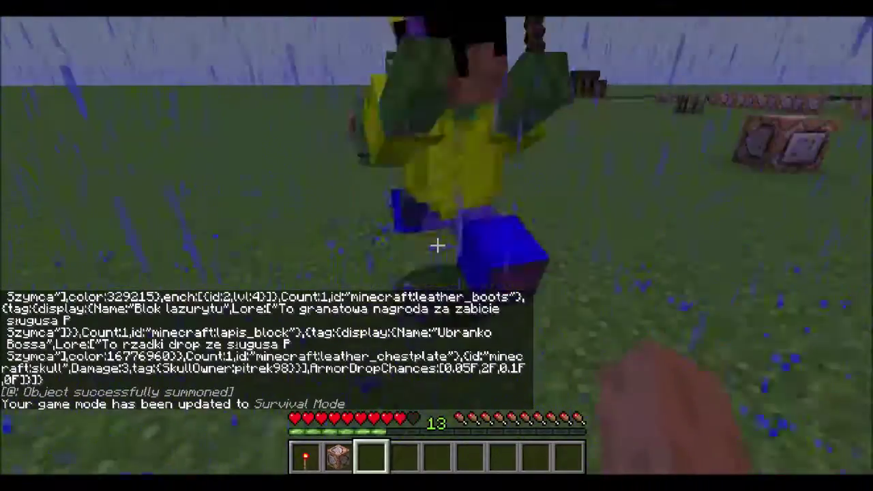